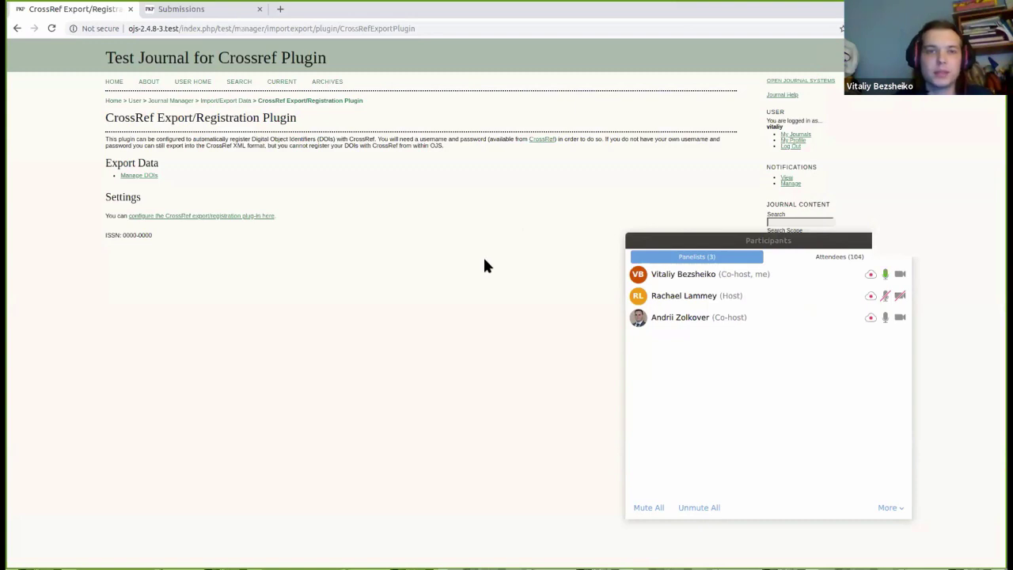
Step: Switch to the Psychosomatic Medicine and General Practice journal site and open the plugins list in its website settings
click(205, 13)
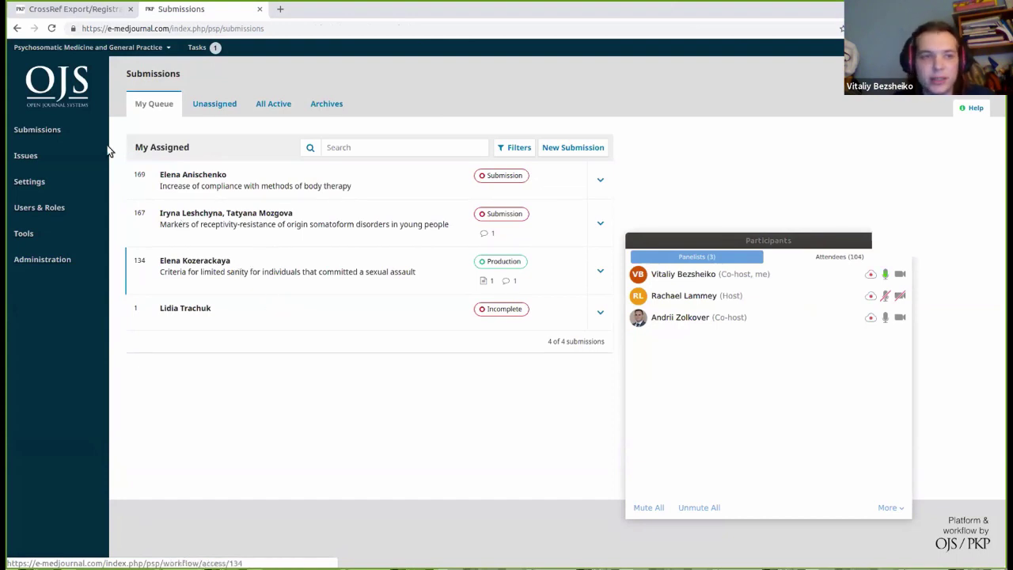
mouse_move(63, 185)
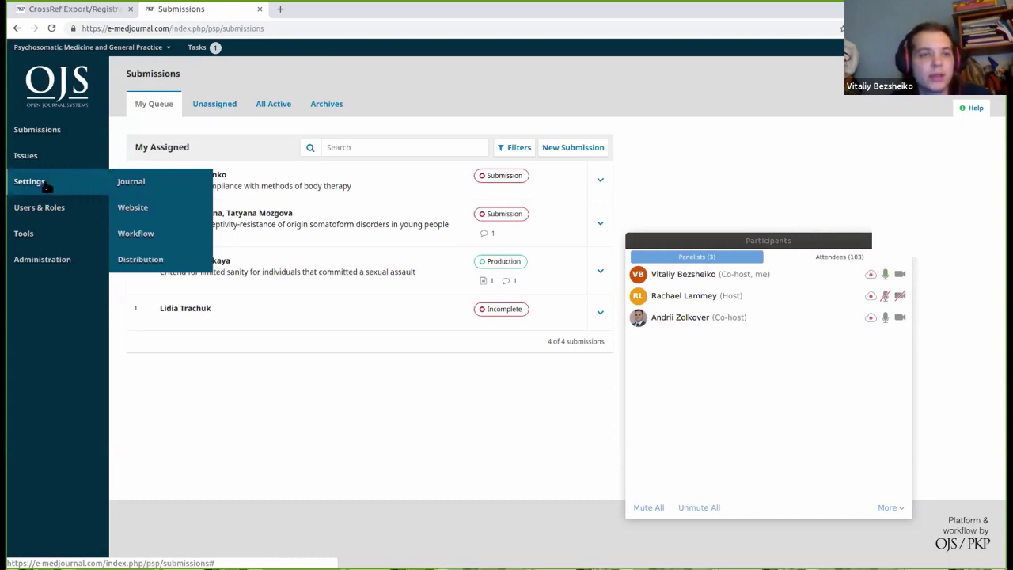
click(170, 205)
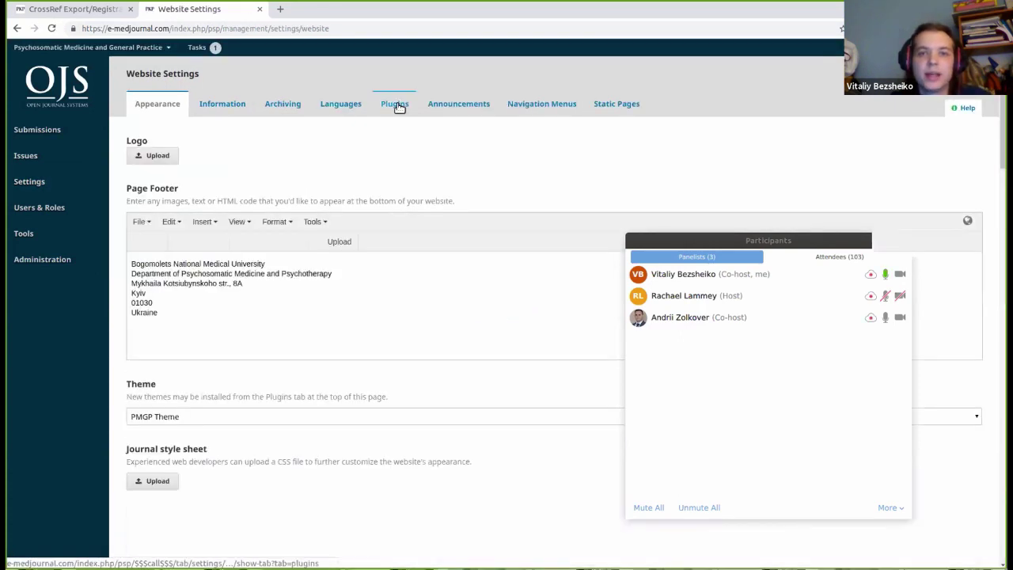
click(398, 104)
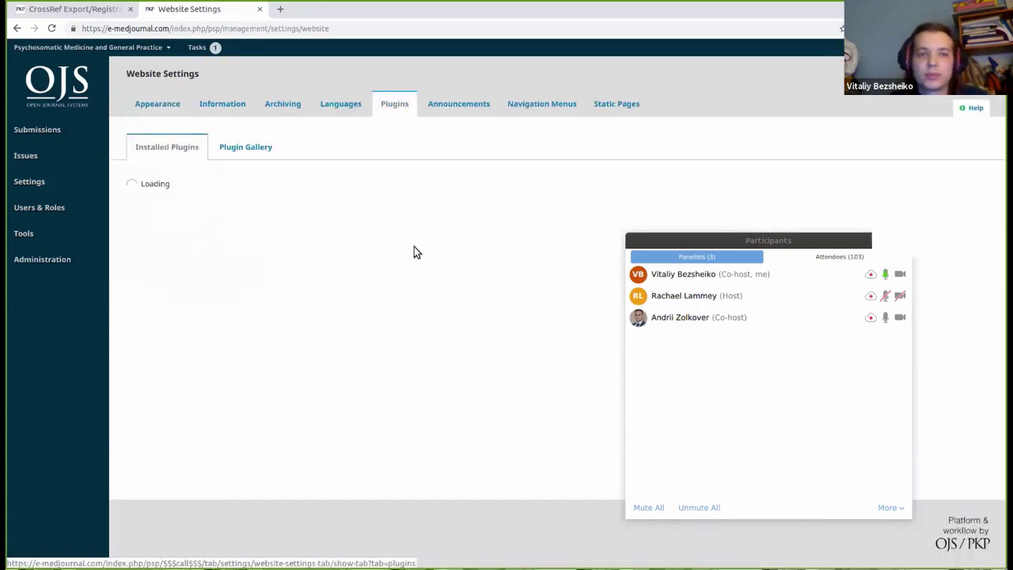
Step: Find the CrossRef XML Export Plugin among the import/export plugins and open its Import/Export Data page
scroll(388, 304, down, 3)
scroll(388, 308, down, 8)
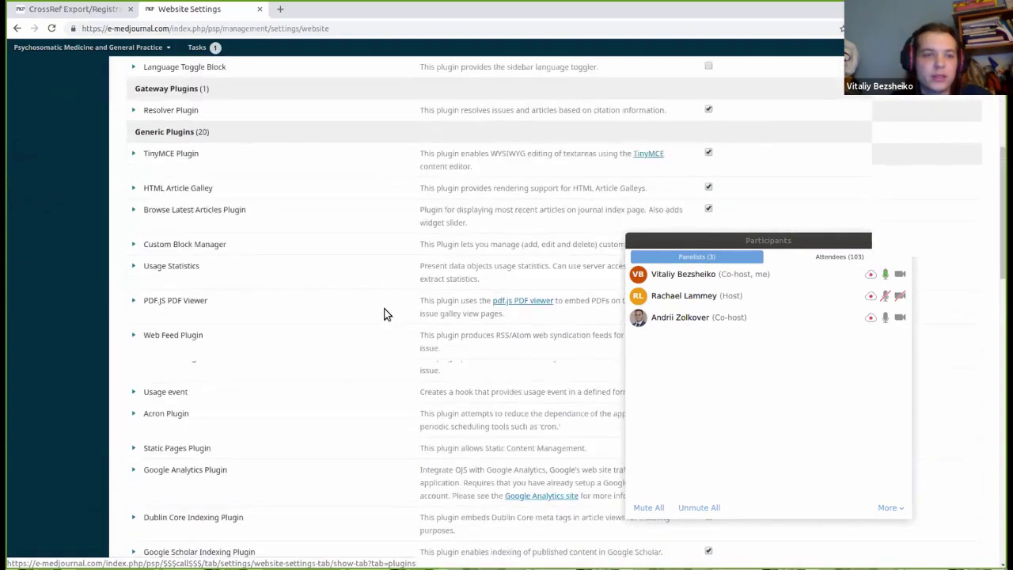
scroll(384, 314, down, 3)
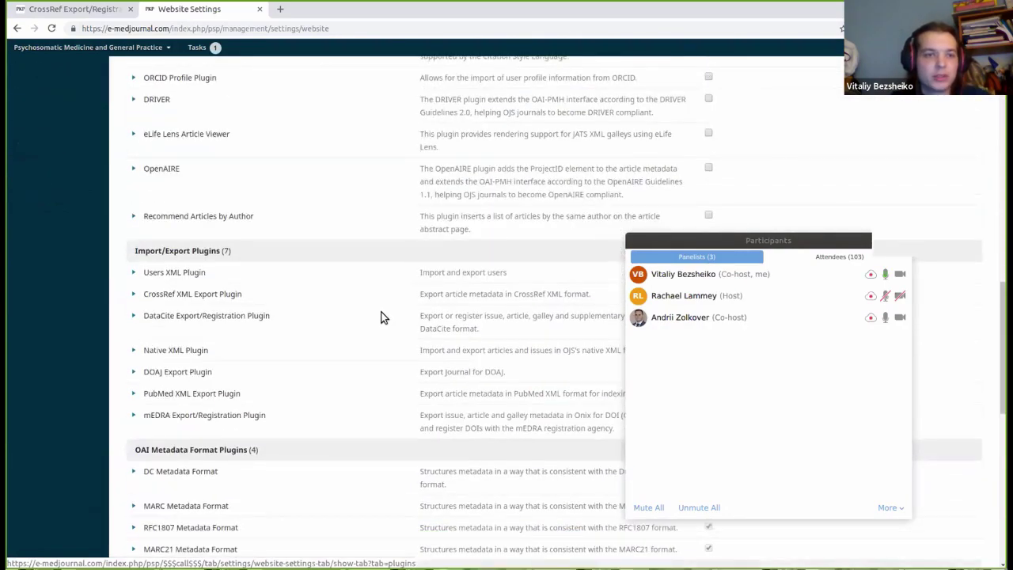
scroll(331, 279, up, 5)
scroll(331, 301, up, 2)
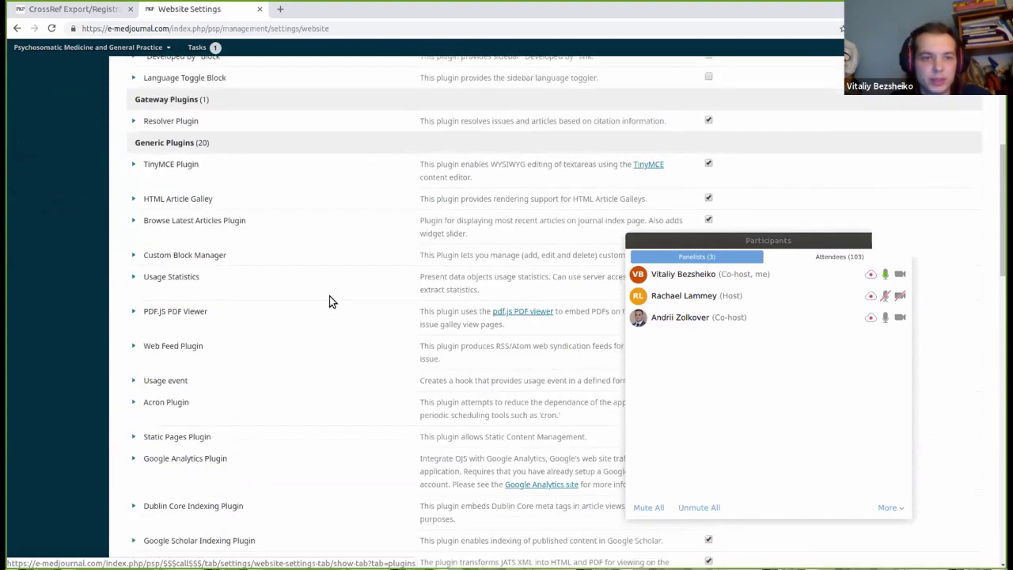
scroll(329, 296, down, 8)
scroll(299, 285, up, 1)
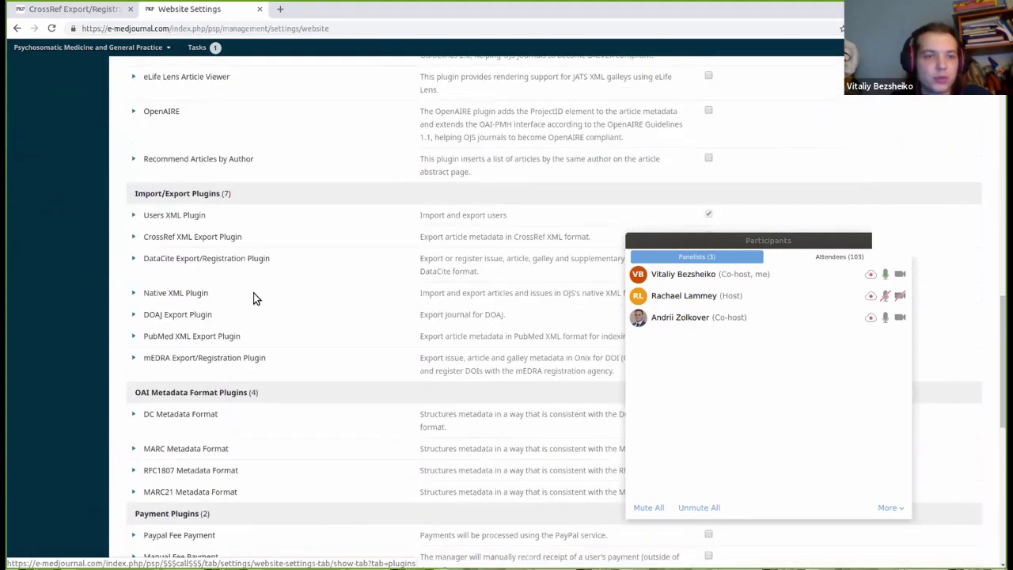
click(134, 237)
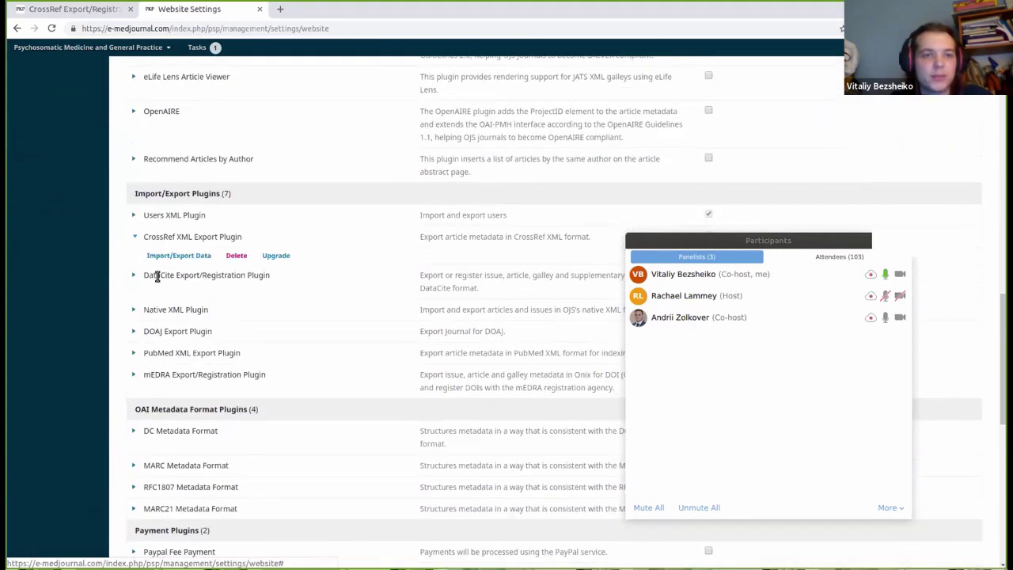
click(178, 256)
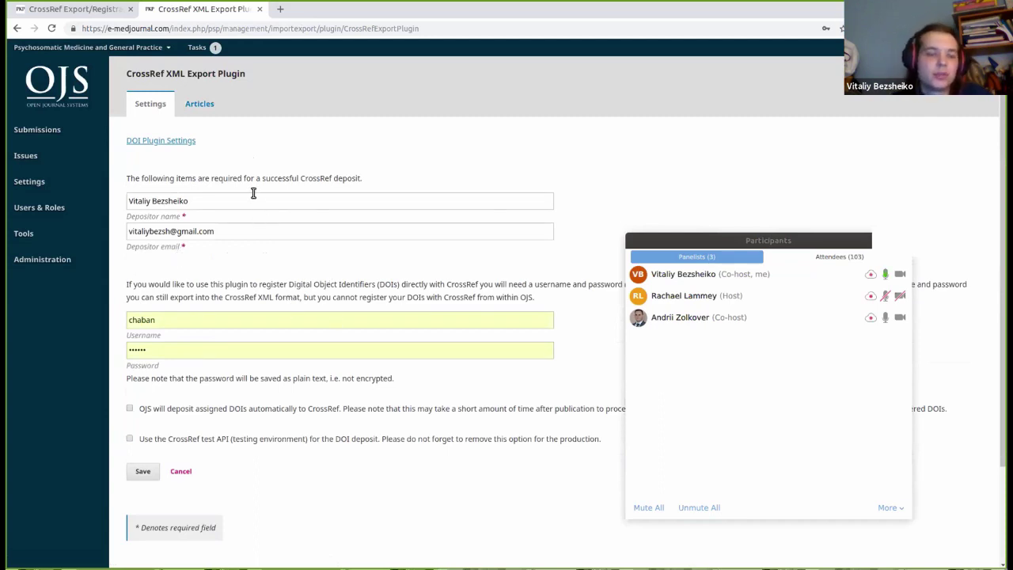
Step: Review the depositor name, depositor email and username in the CrossRef plugin settings, then save the settings
triple_click(137, 201)
triple_click(251, 231)
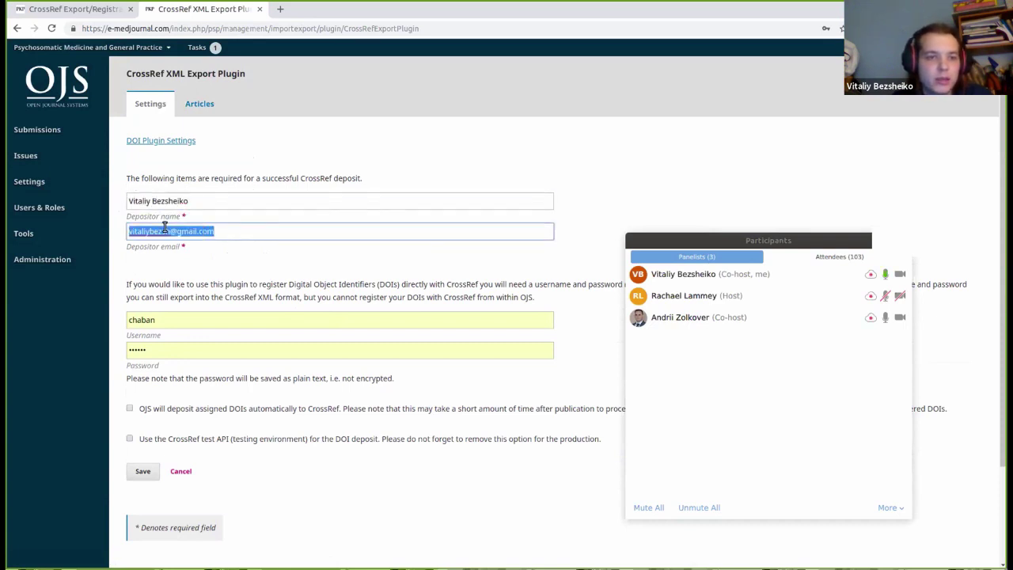
triple_click(188, 320)
click(149, 282)
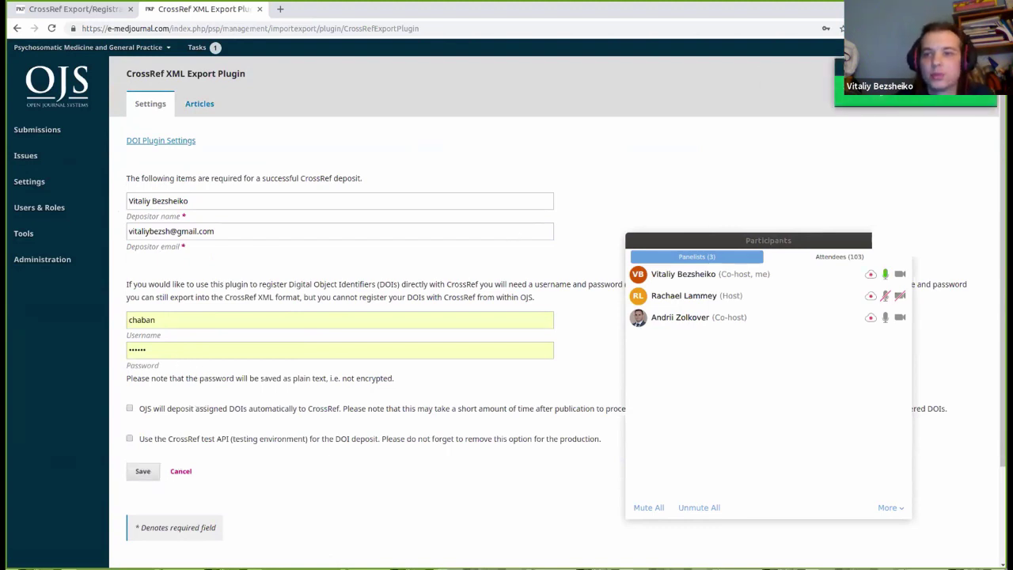
Step: Open the plugin's article list and examine the articles' DOIs, deposit statuses and available deposit actions
click(200, 104)
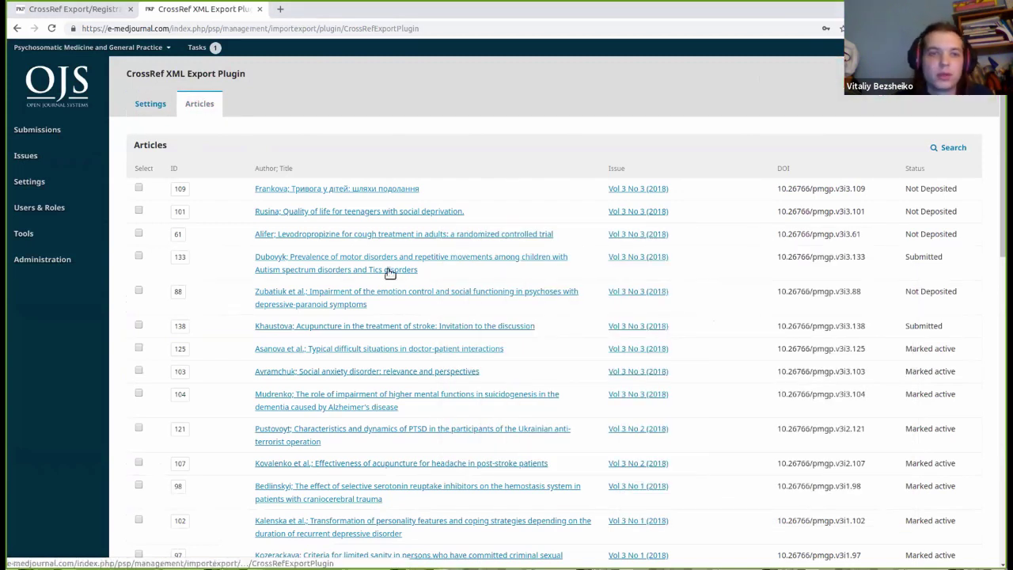
scroll(394, 279, down, 3)
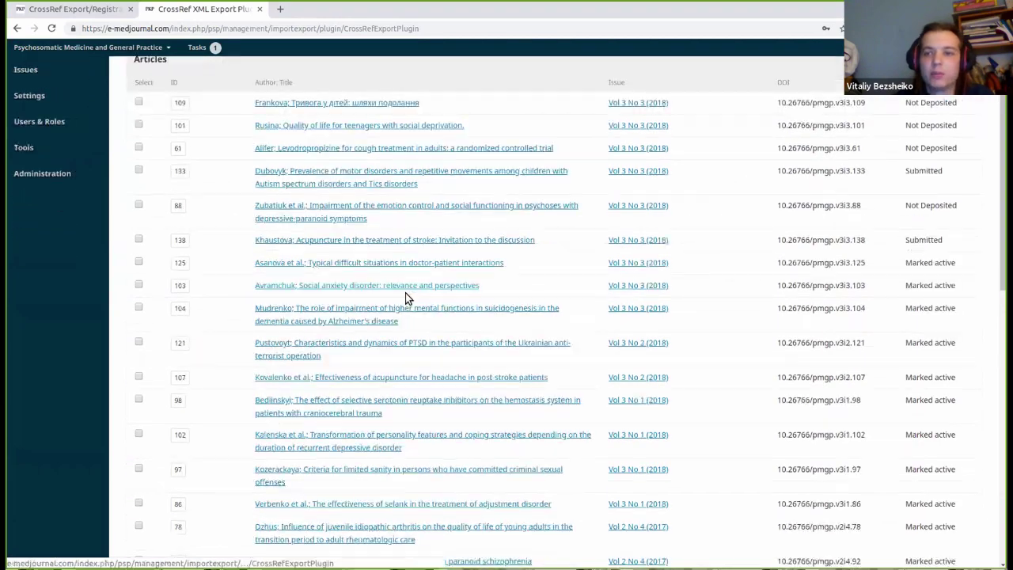
scroll(405, 293, up, 3)
scroll(407, 295, down, 3)
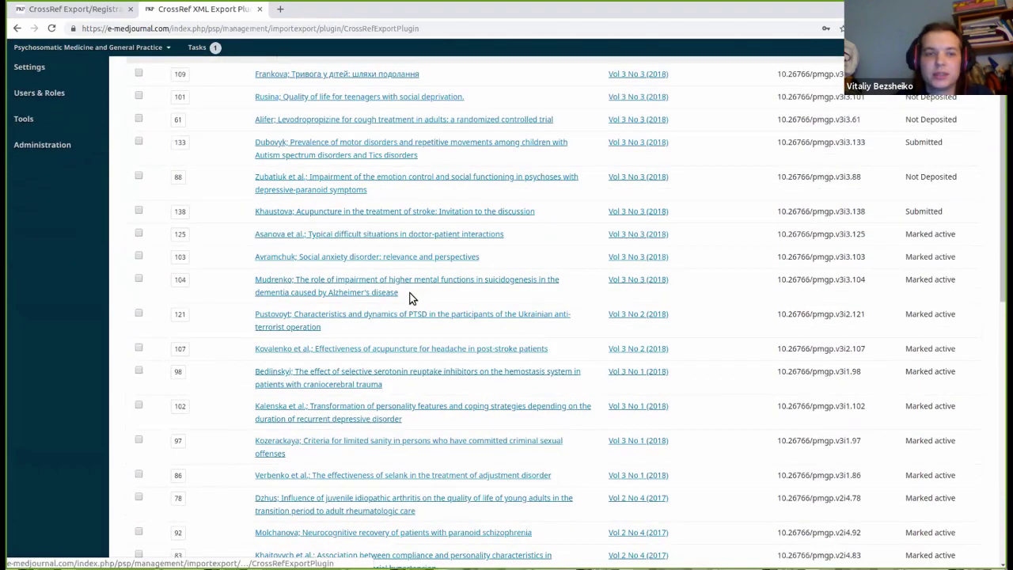
scroll(410, 298, down, 3)
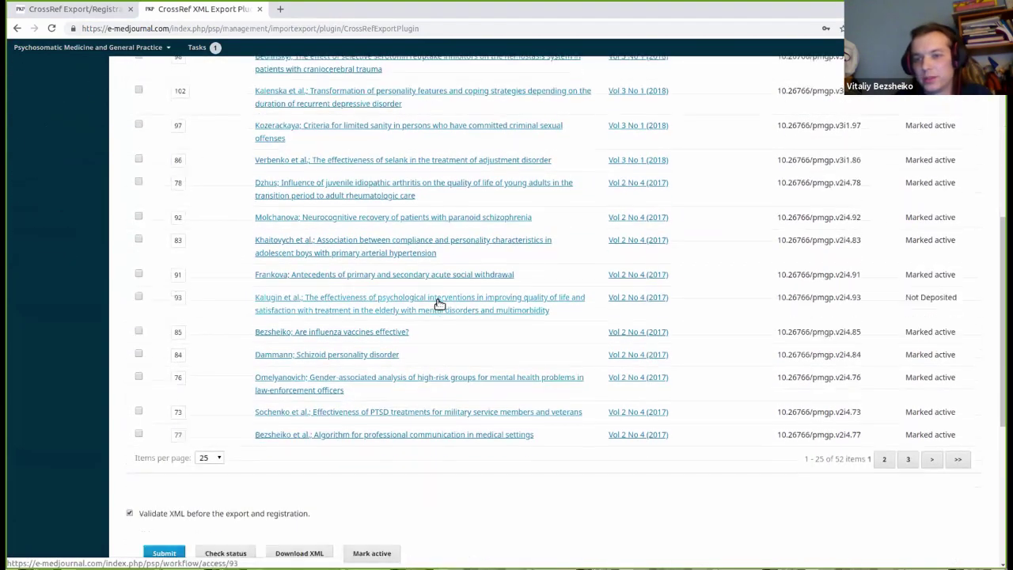
scroll(439, 307, up, 3)
scroll(439, 307, down, 3)
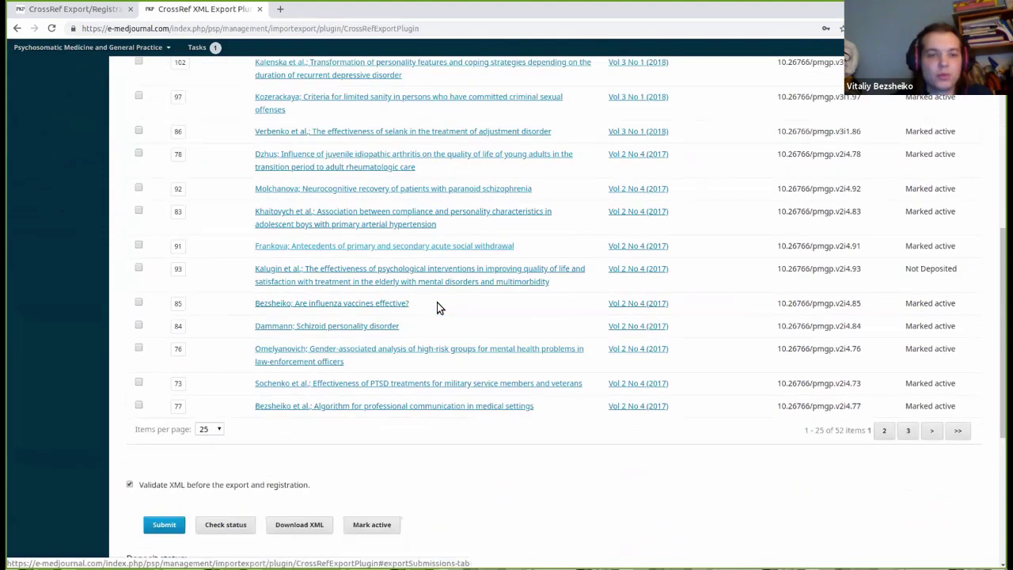
scroll(437, 304, up, 5)
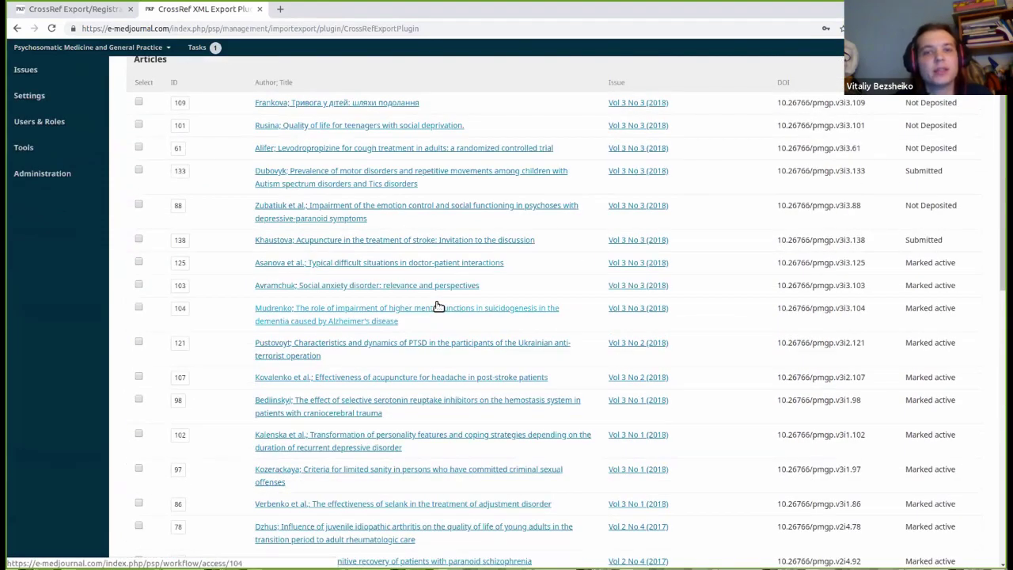
scroll(437, 309, up, 1)
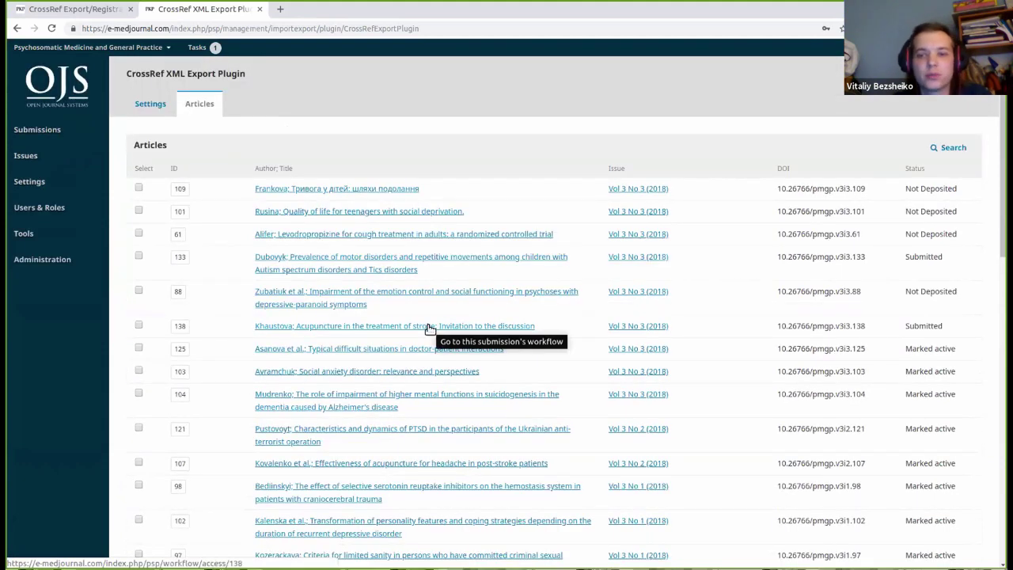
scroll(399, 360, down, 4)
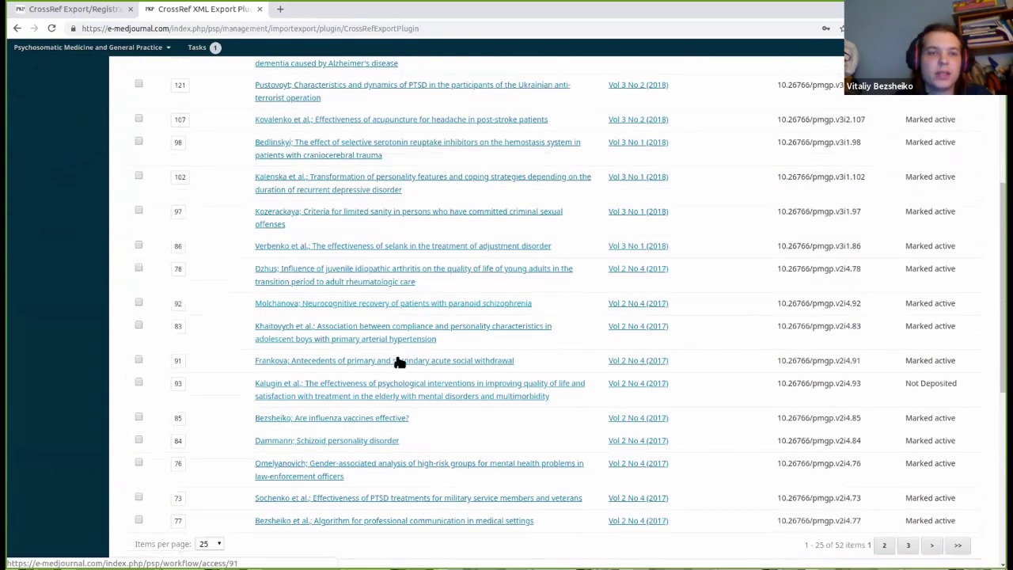
scroll(398, 360, up, 4)
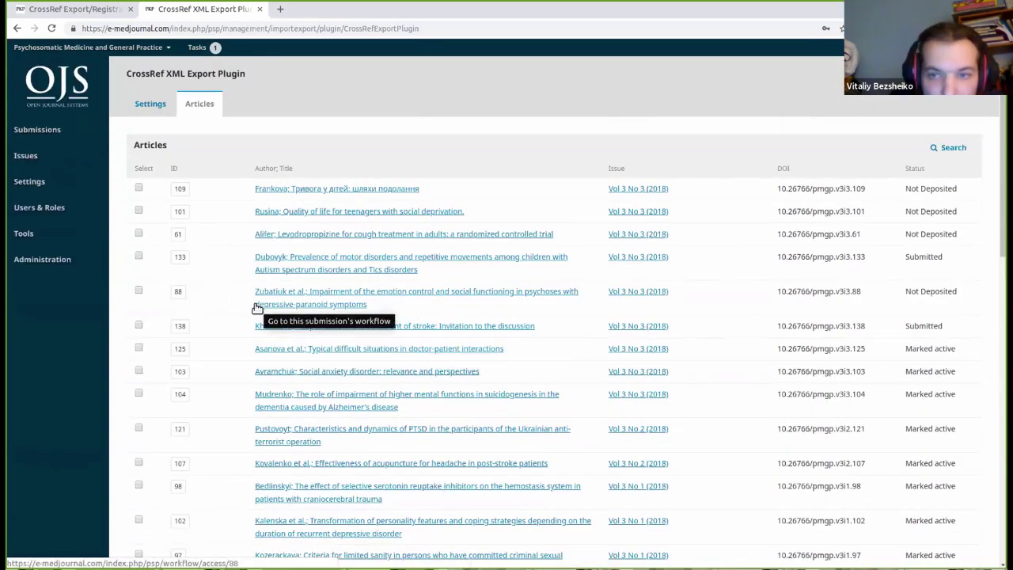
scroll(398, 316, down, 1)
scroll(400, 317, up, 1)
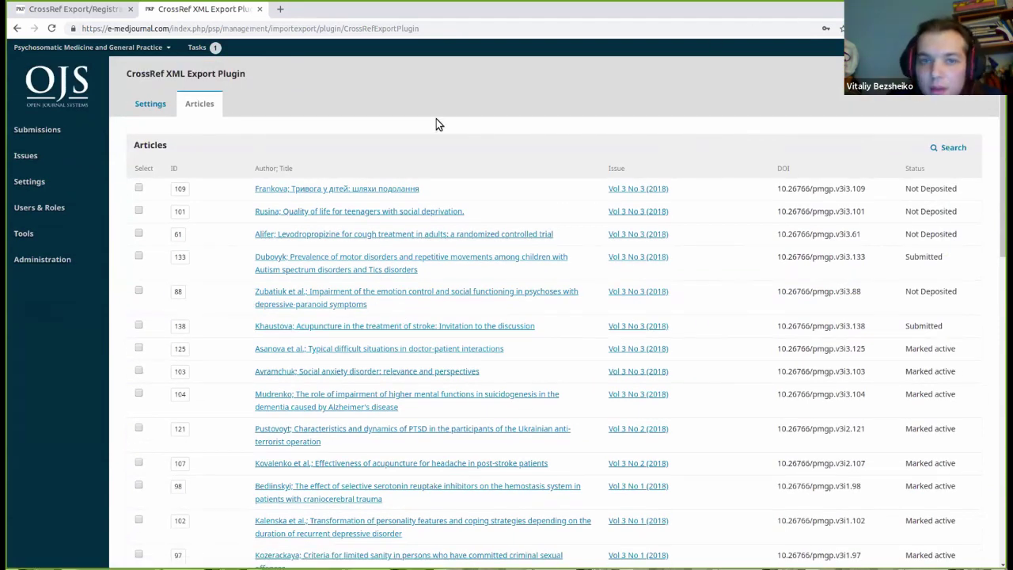
Step: Select article 109 and submit its DOI to CrossRef with XML validation before export and registration enabled
click(140, 188)
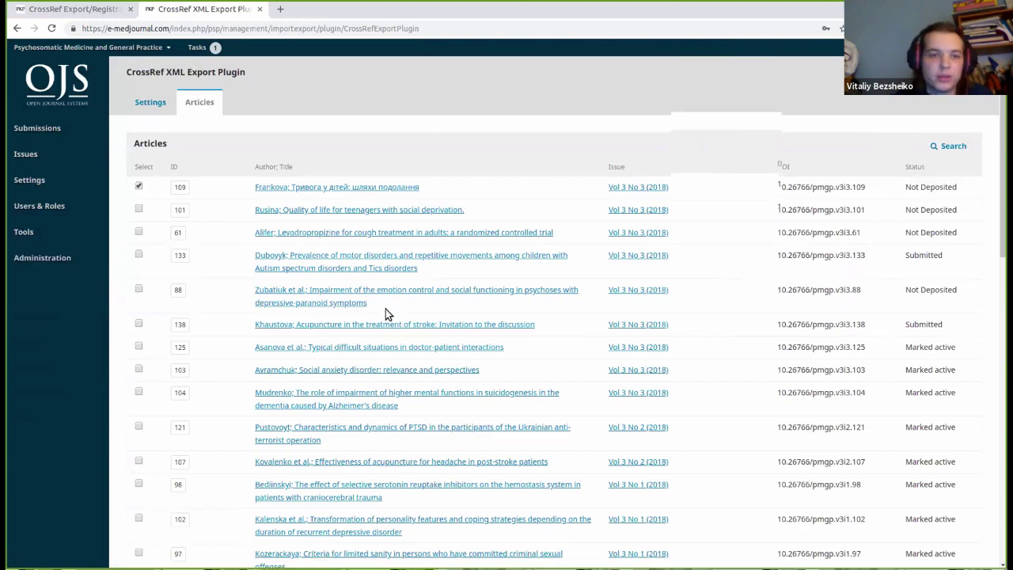
scroll(386, 308, down, 10)
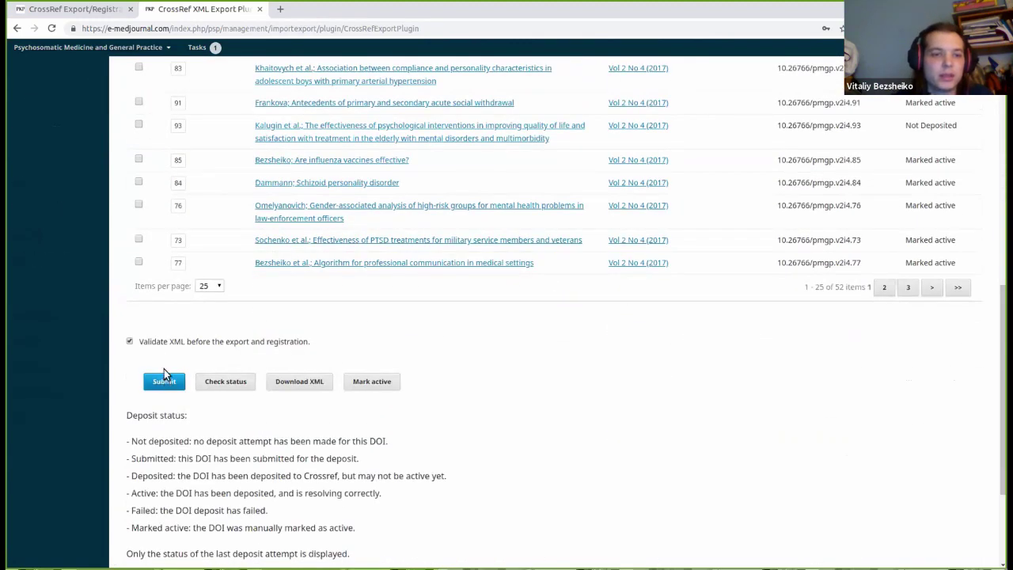
click(129, 341)
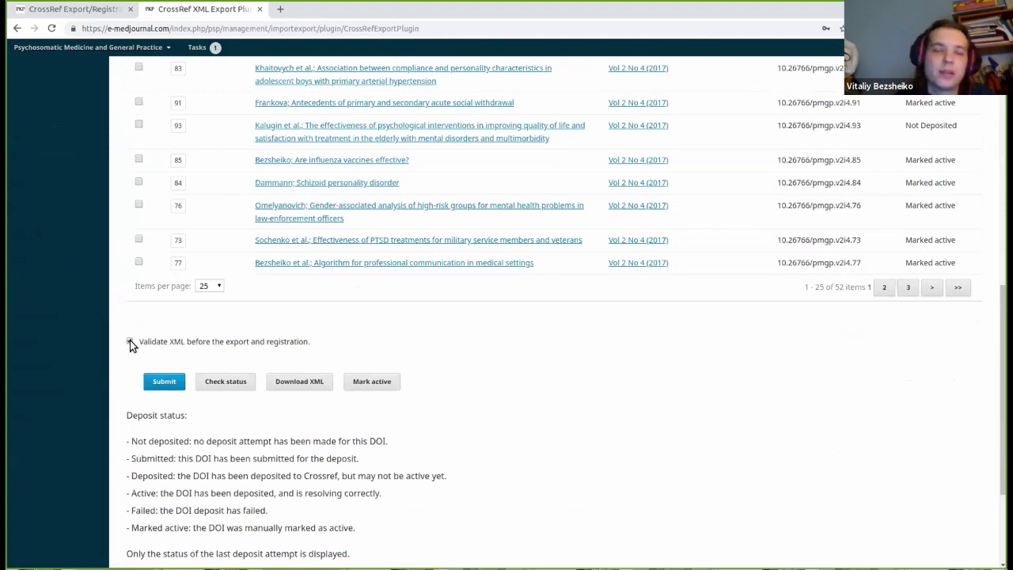
click(130, 341)
click(167, 386)
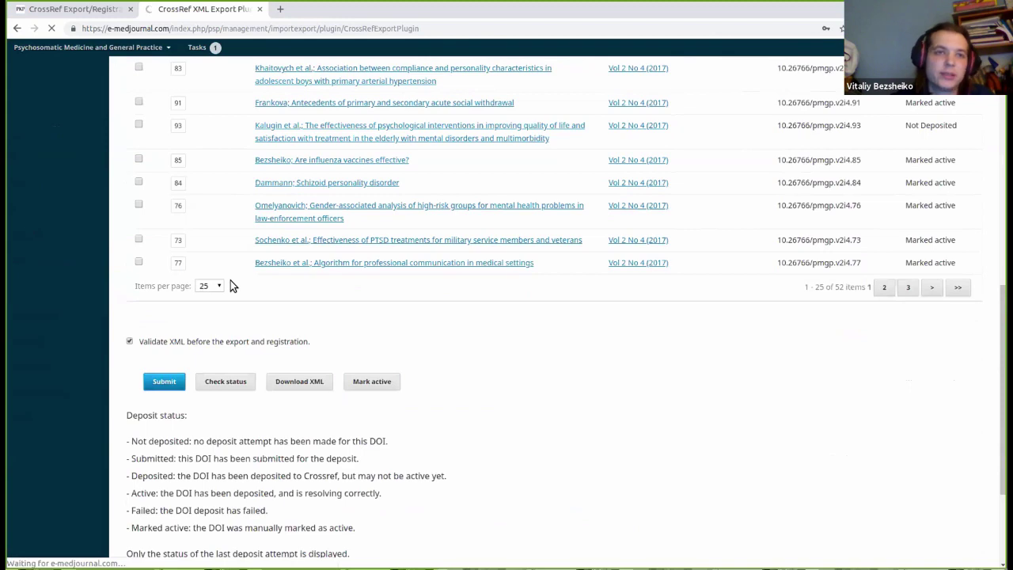
Step: Check the deposit status of article 109 in the article list after the submission
scroll(231, 286, up, 3)
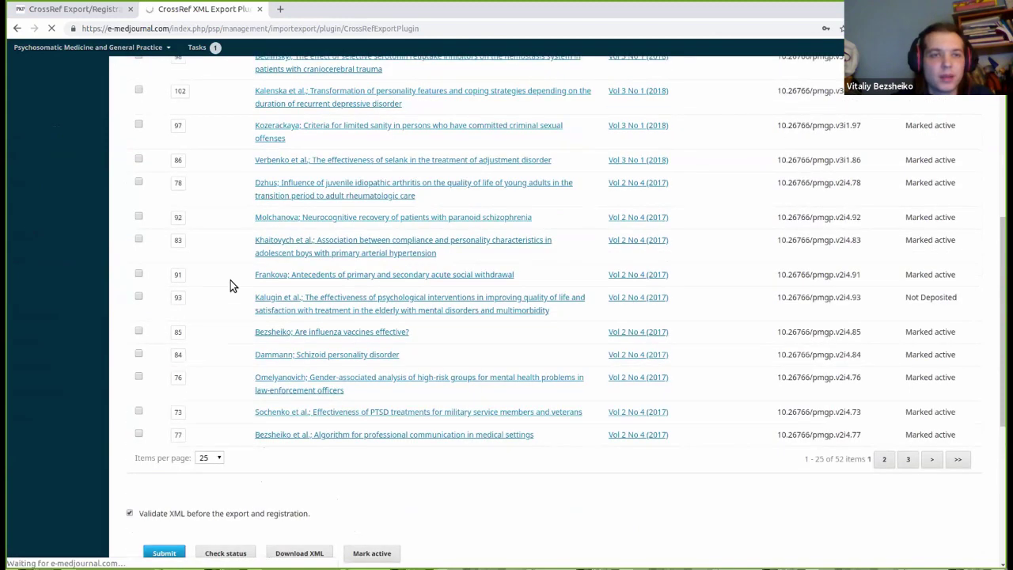
scroll(230, 287, down, 3)
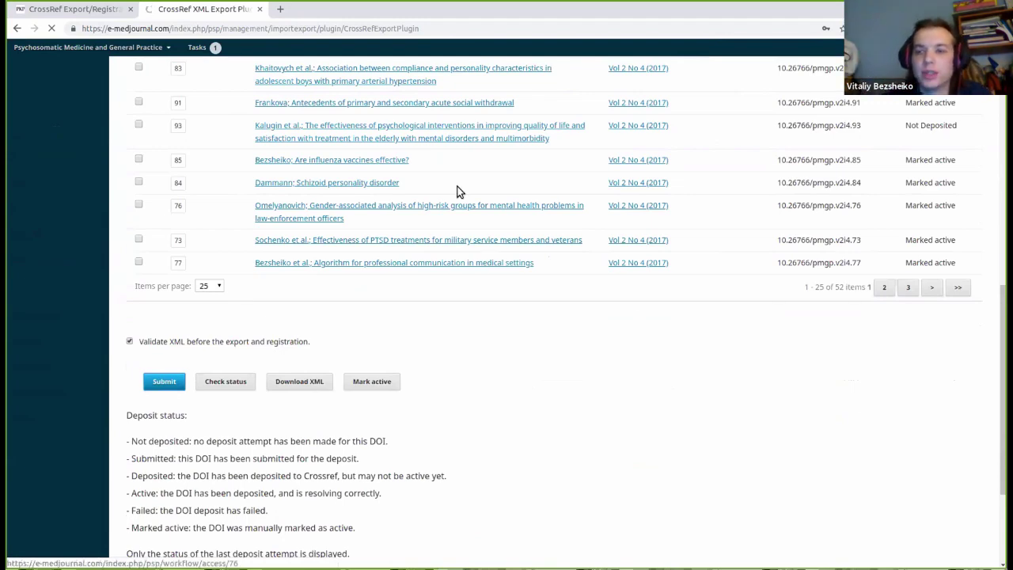
scroll(488, 260, up, 5)
scroll(767, 236, up, 4)
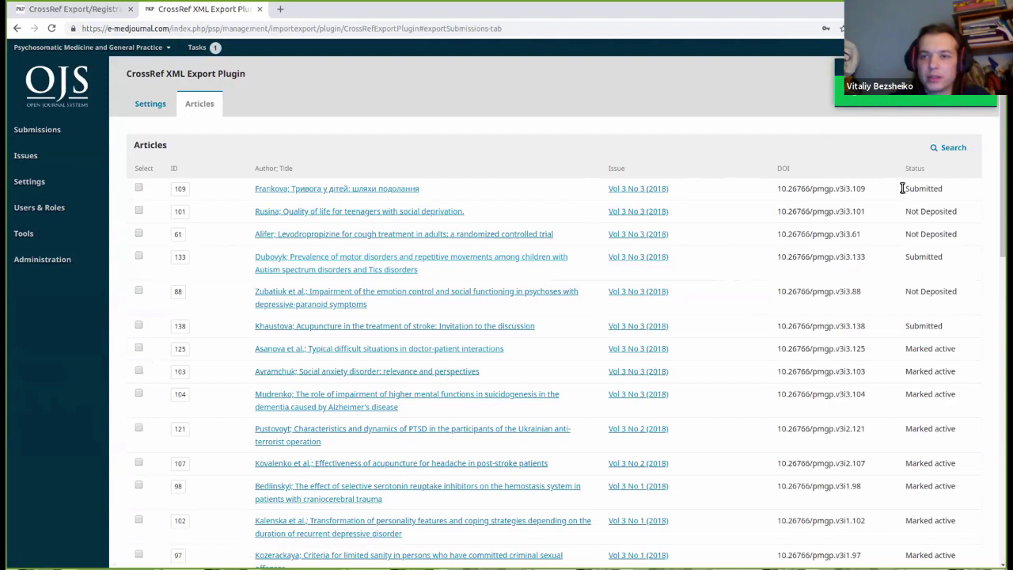
drag(903, 190, 951, 192)
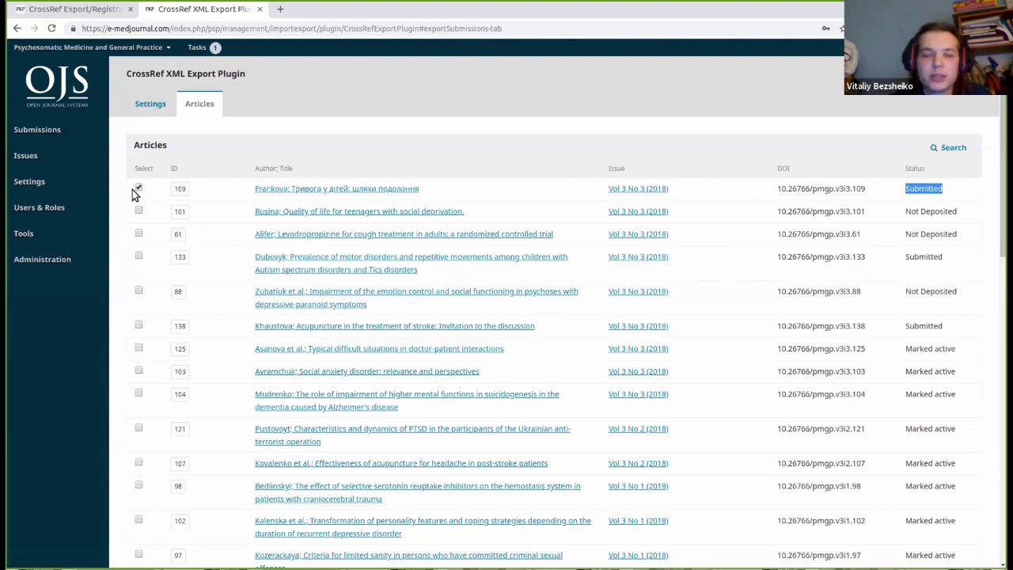
Step: Select article 109, download its CrossRef XML with validation enabled, and open the downloaded file in the text editor
scroll(301, 386, down, 10)
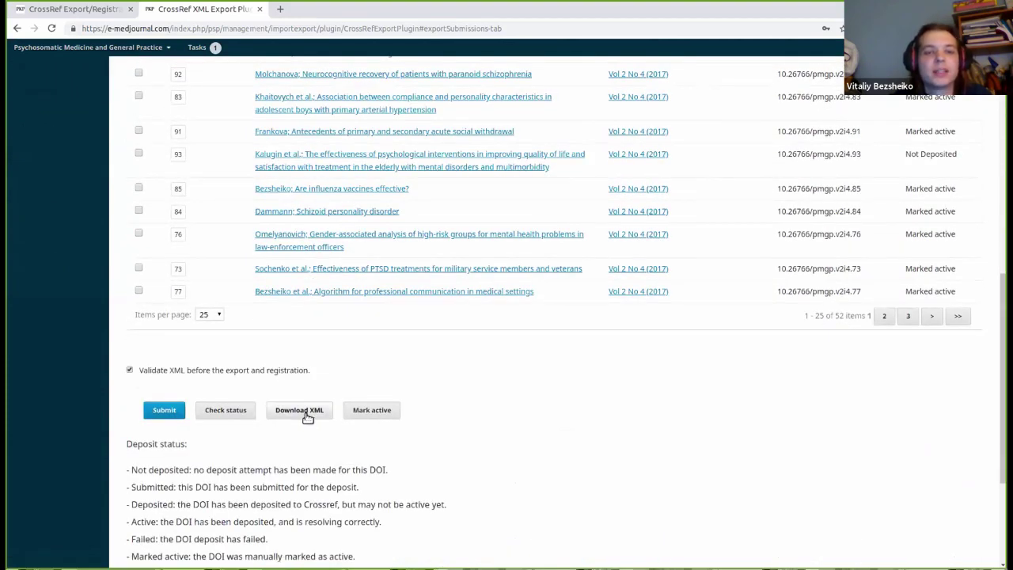
click(307, 415)
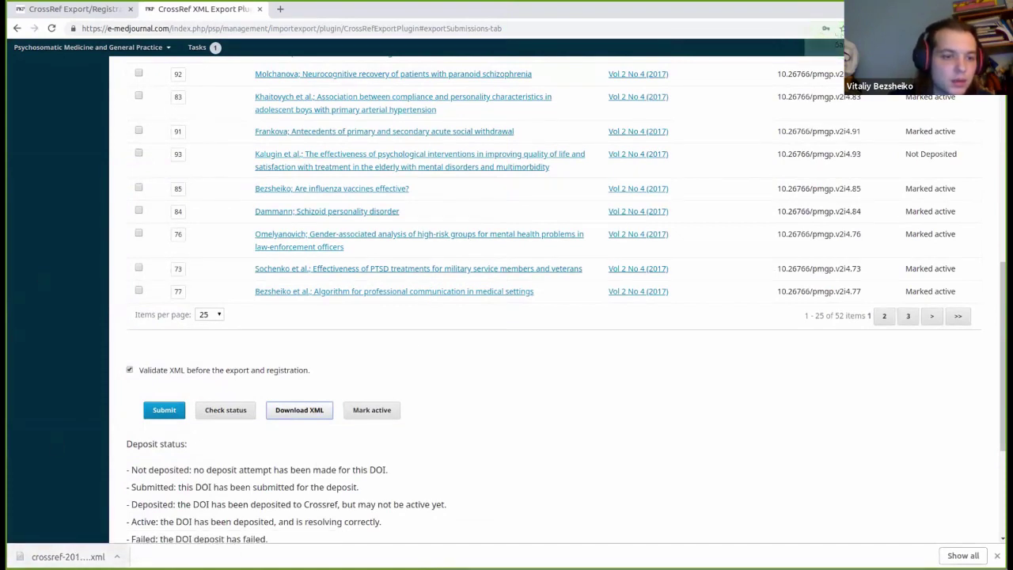
click(68, 556)
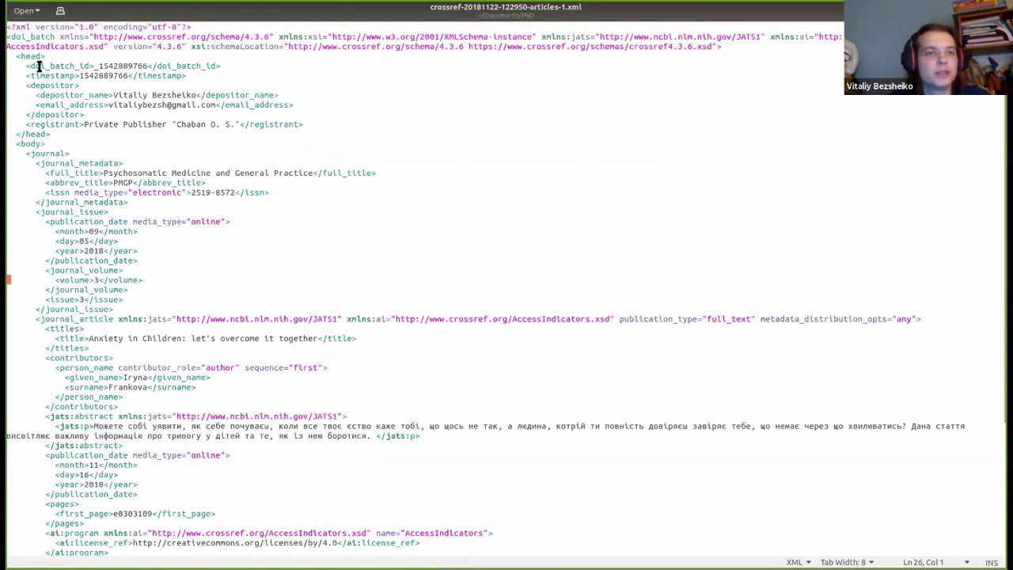
Step: Examine the exported XML structure, including the head section and its doi_batch_id element
drag(9, 55, 227, 532)
scroll(231, 285, up, 5)
click(231, 285)
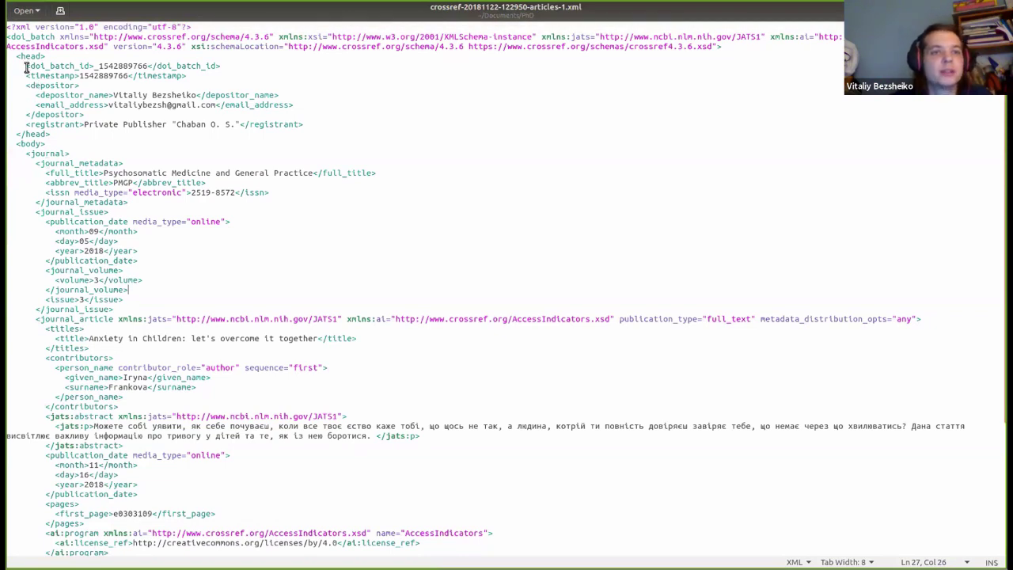
drag(26, 67, 228, 66)
click(155, 82)
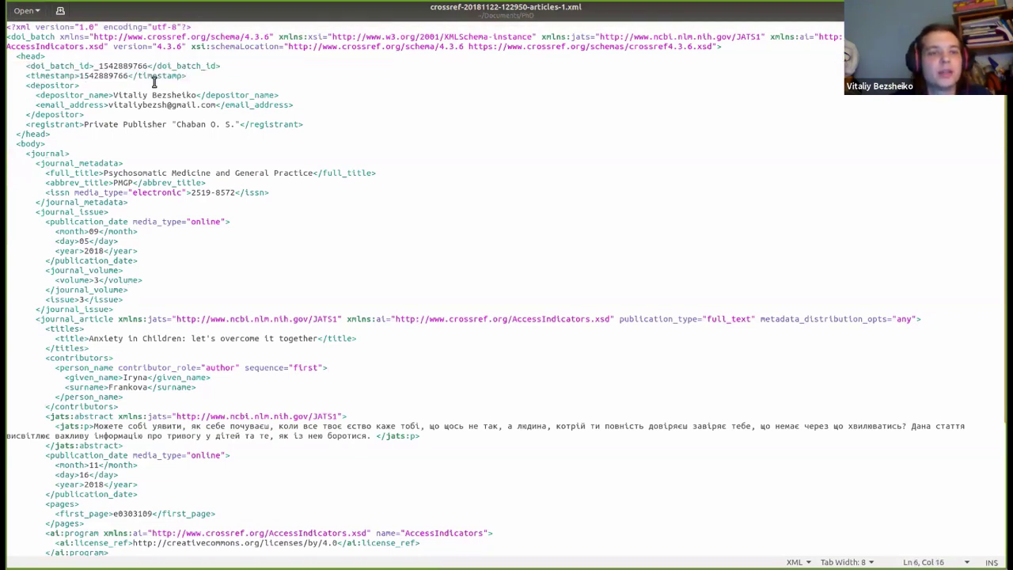
Step: Examine the batch ID, depositor, registrant and journal full_title elements of the exported XML
drag(147, 67, 96, 67)
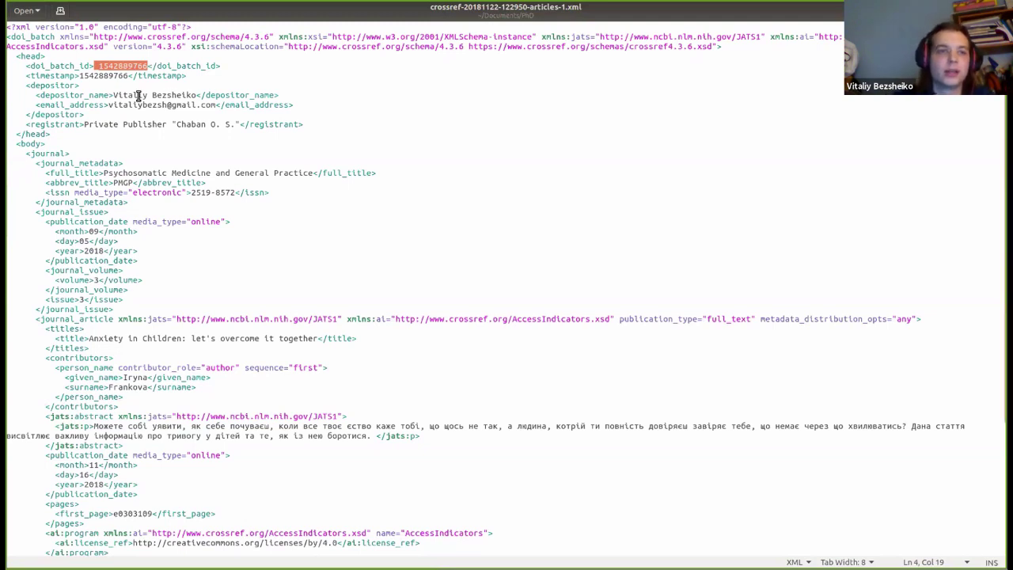
drag(113, 95, 192, 96)
drag(109, 105, 248, 104)
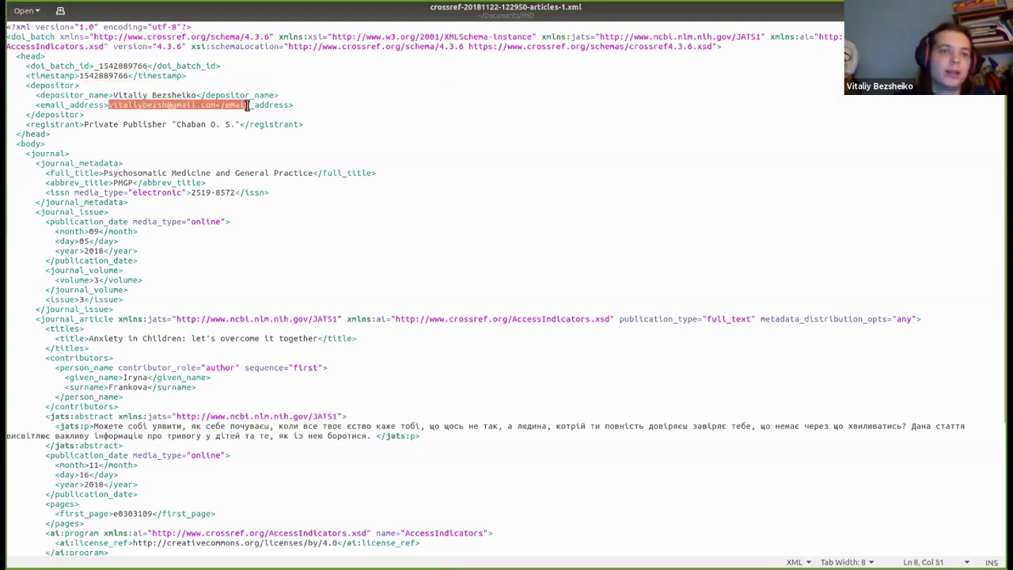
drag(84, 125, 162, 133)
scroll(170, 108, down, 2)
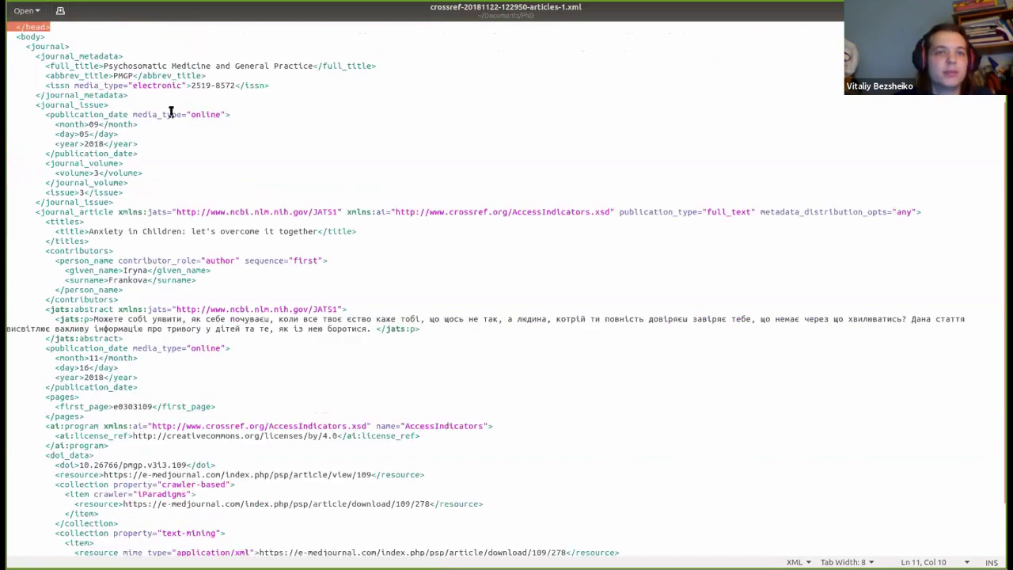
drag(104, 67, 298, 67)
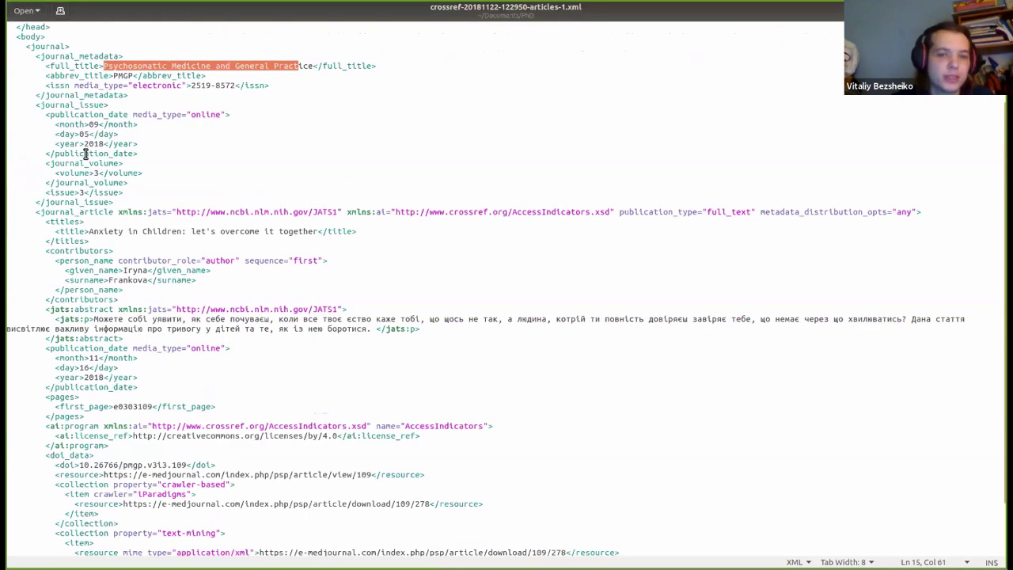
Step: Examine the jats:abstract element inside the journal_article section of the exported XML
scroll(308, 176, down, 2)
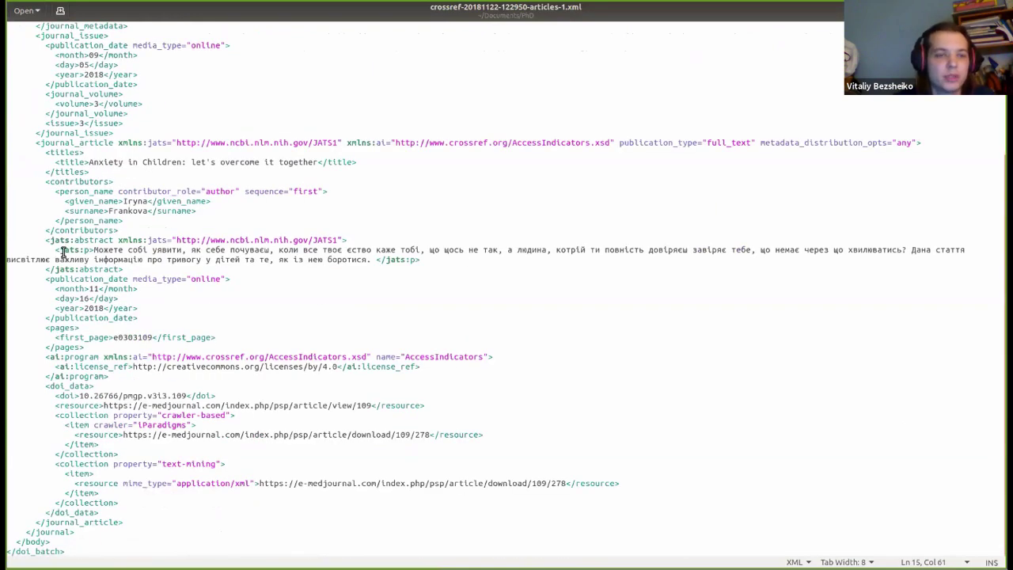
drag(44, 239, 130, 269)
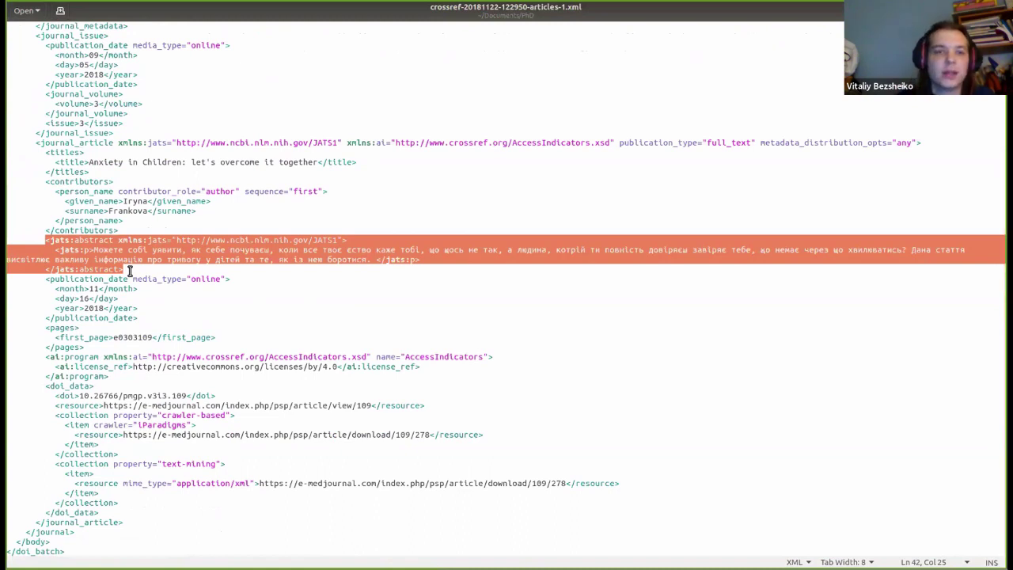
click(130, 230)
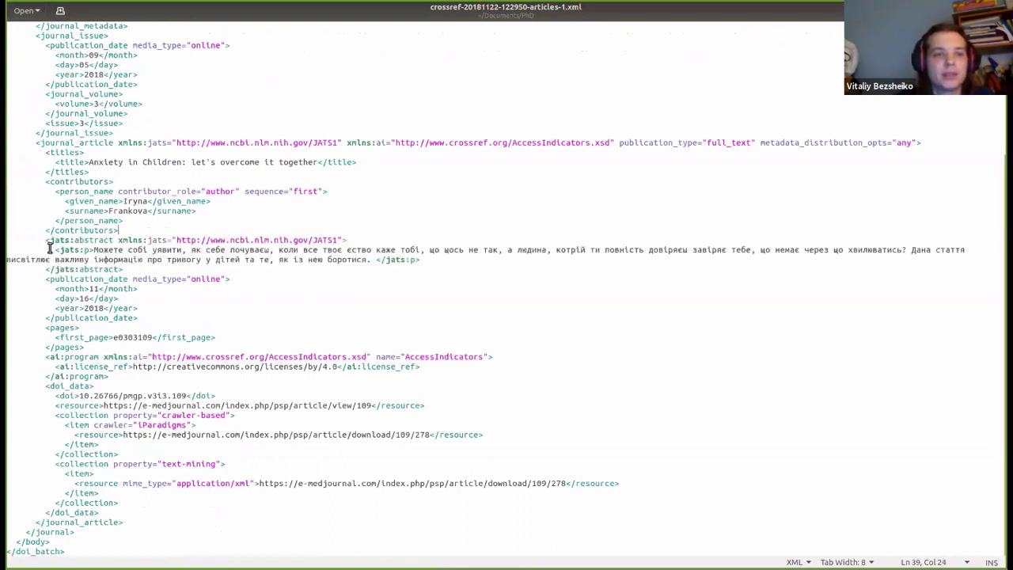
drag(50, 248, 160, 266)
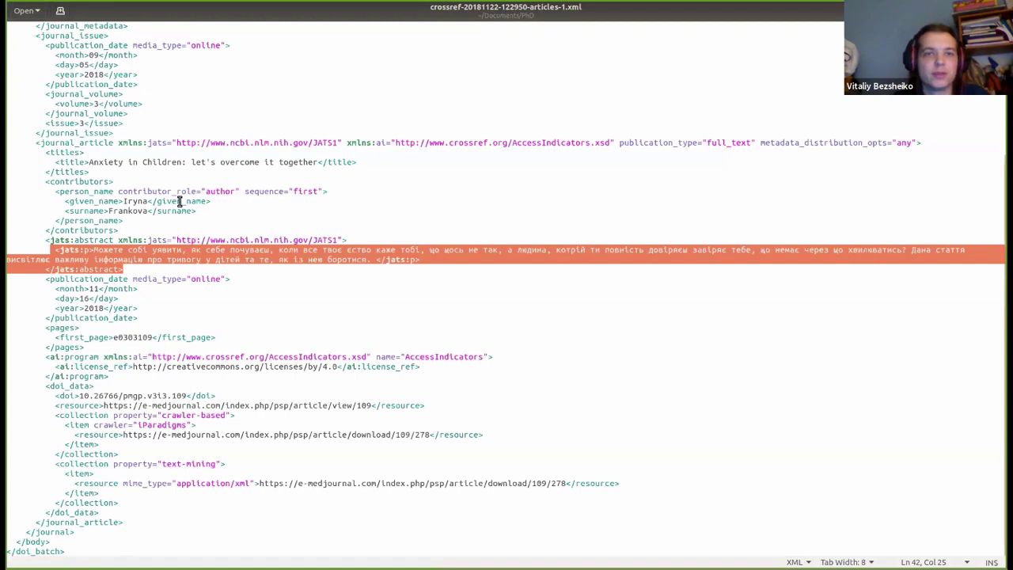
click(217, 289)
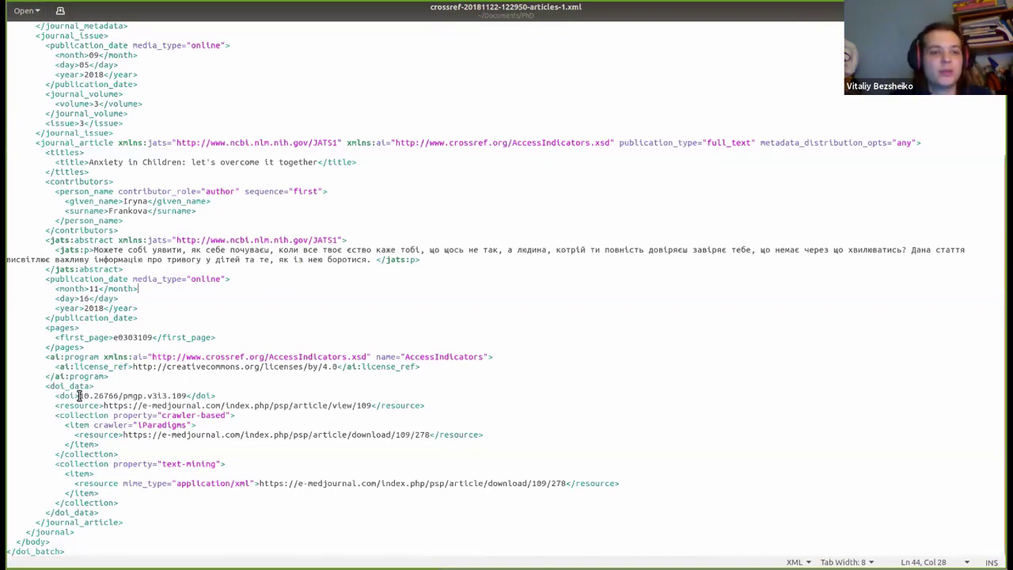
Step: Examine the article's DOI in the doi_data section, looking at the whole identifier, its suffix and the article ID portion
drag(79, 396, 186, 396)
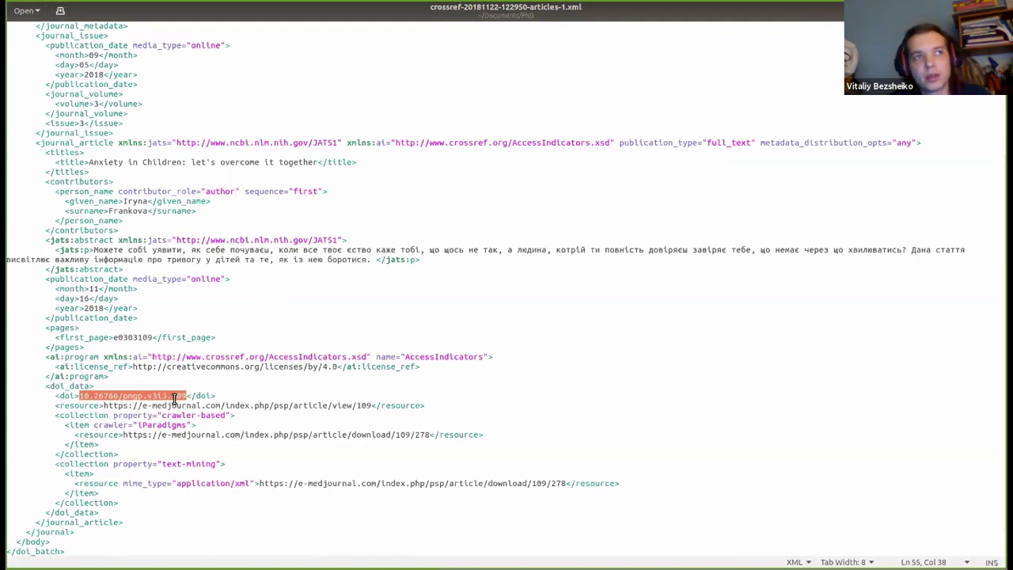
click(117, 396)
mouse_move(117, 396)
mouse_down()
mouse_move(185, 396)
mouse_move(123, 395)
mouse_up()
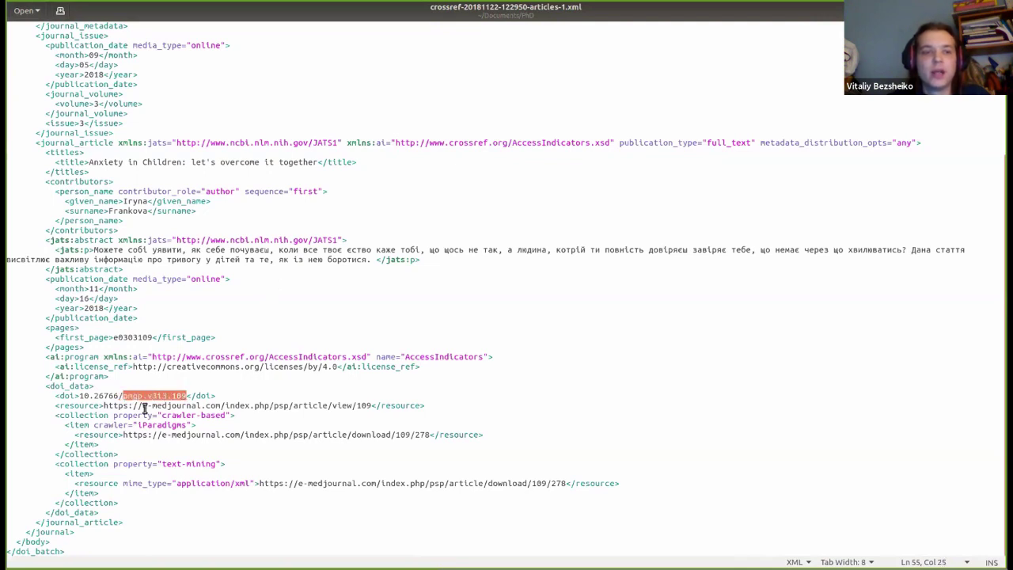
click(179, 395)
drag(187, 395, 124, 393)
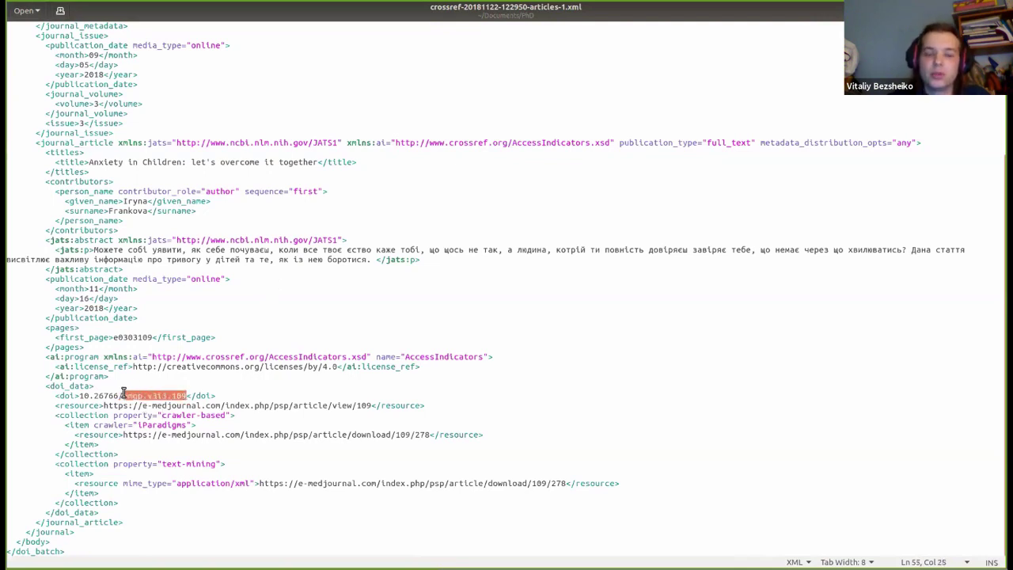
click(168, 408)
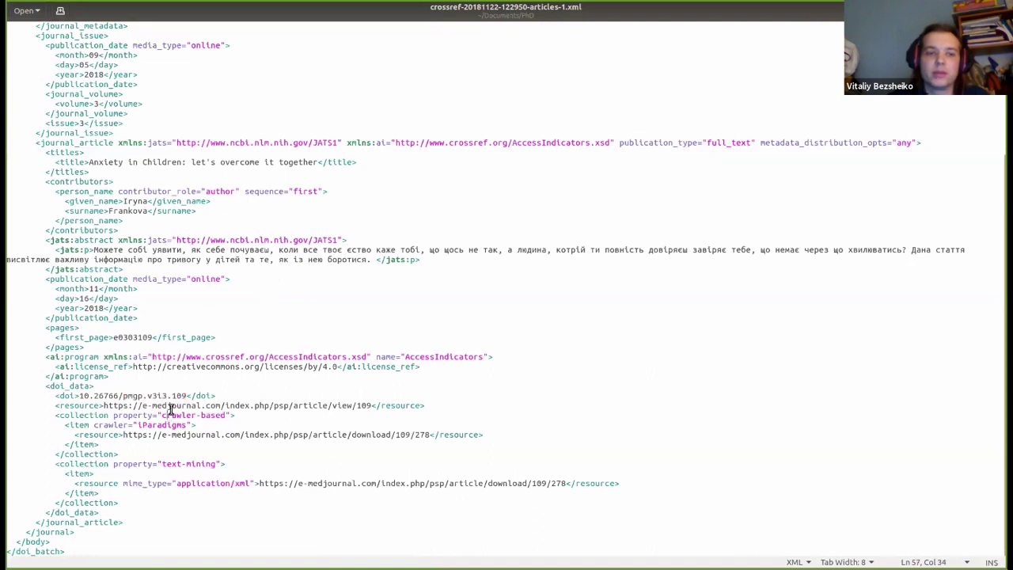
drag(186, 395, 143, 394)
click(125, 394)
click(153, 395)
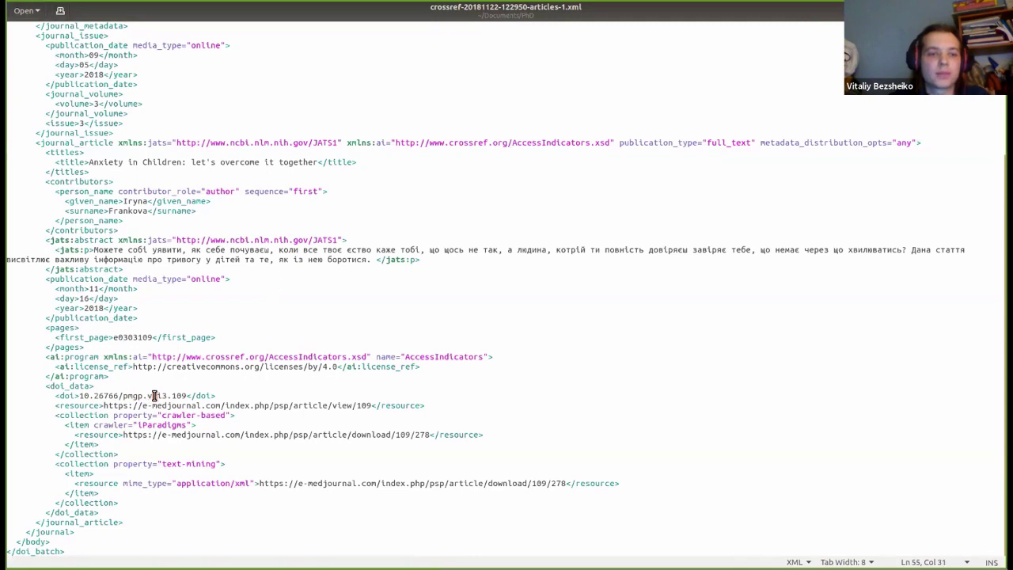
drag(154, 395, 183, 396)
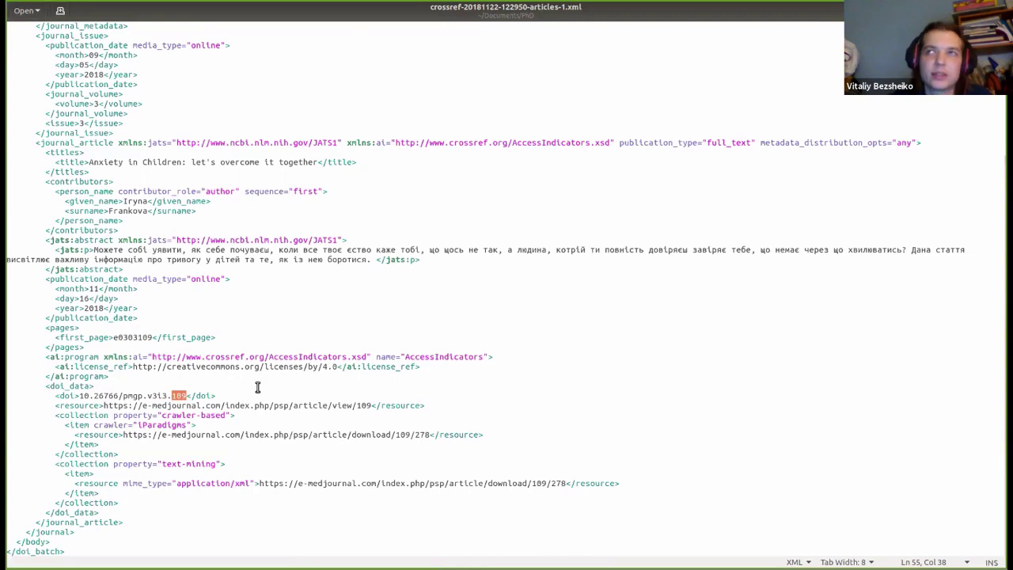
Step: Switch back to the browser, open the DOI Plugin Settings from the CrossRef XML Export Plugin's settings, and examine the DOI prefix
click(529, 10)
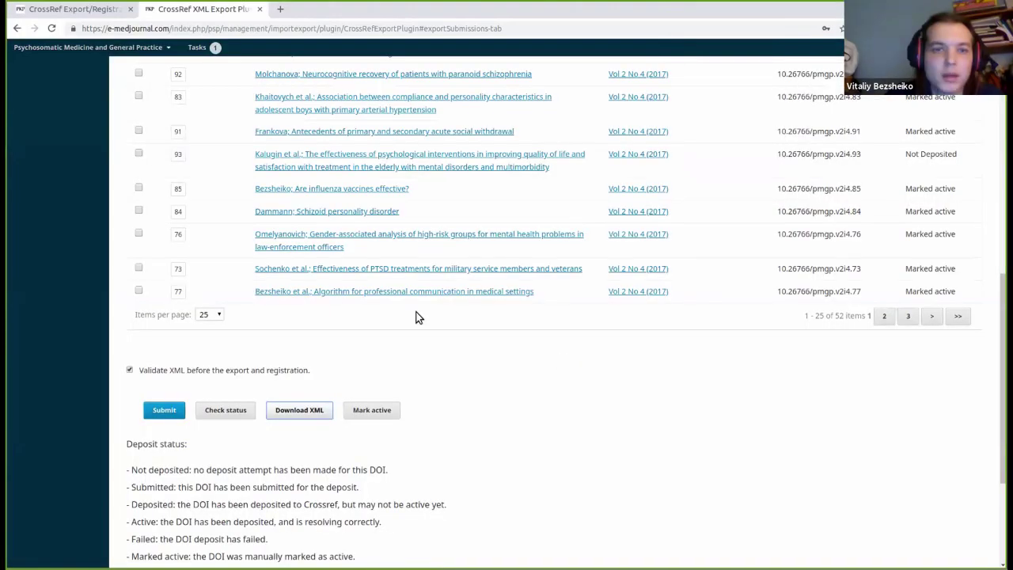
scroll(242, 367, up, 10)
scroll(246, 370, up, 2)
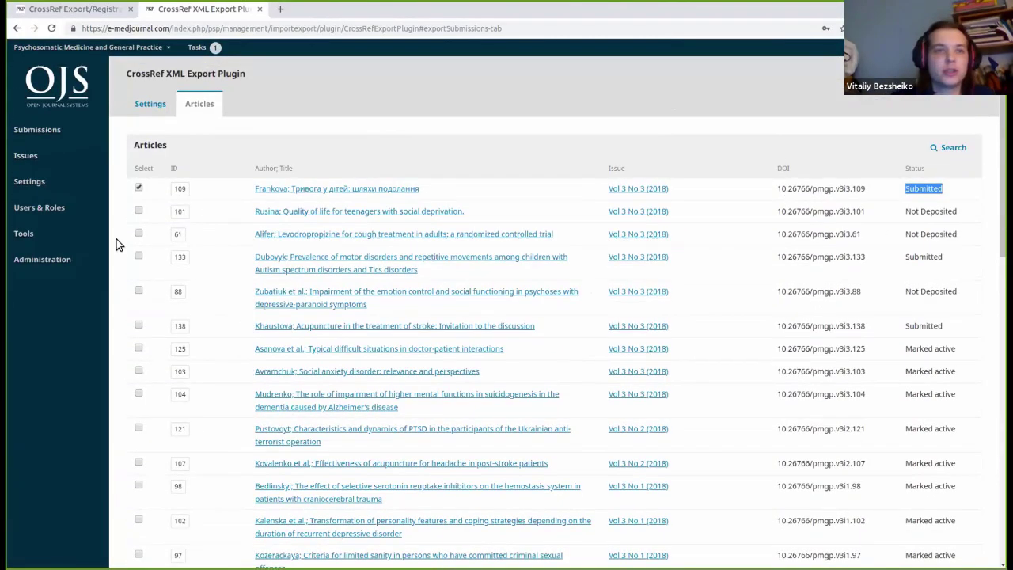
click(139, 109)
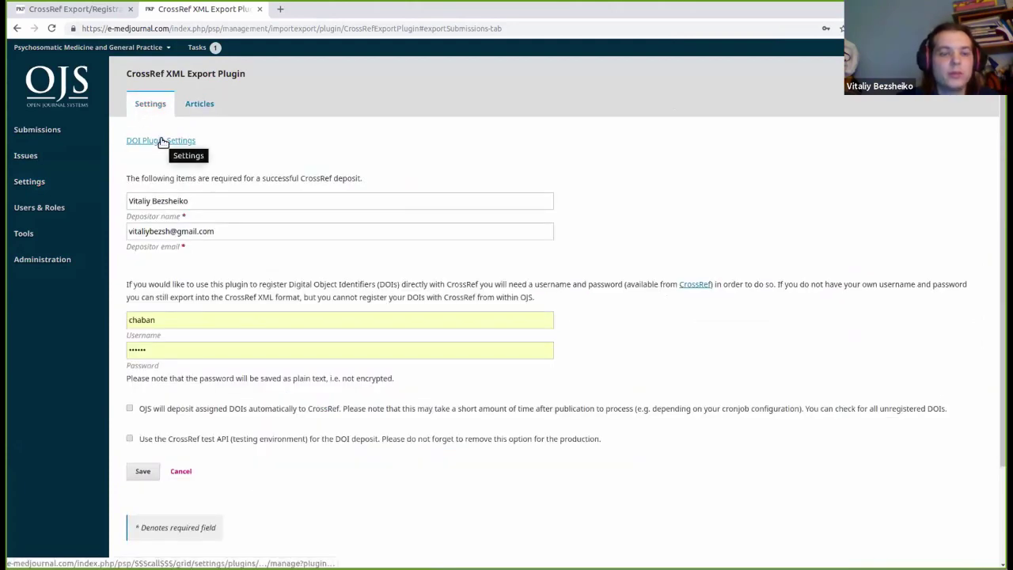
click(163, 141)
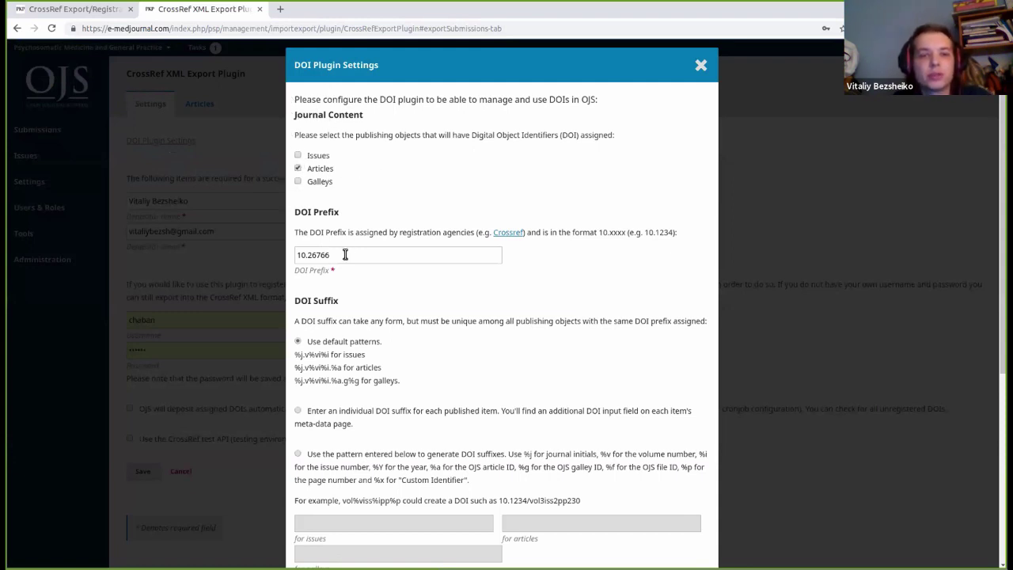
drag(335, 254, 293, 260)
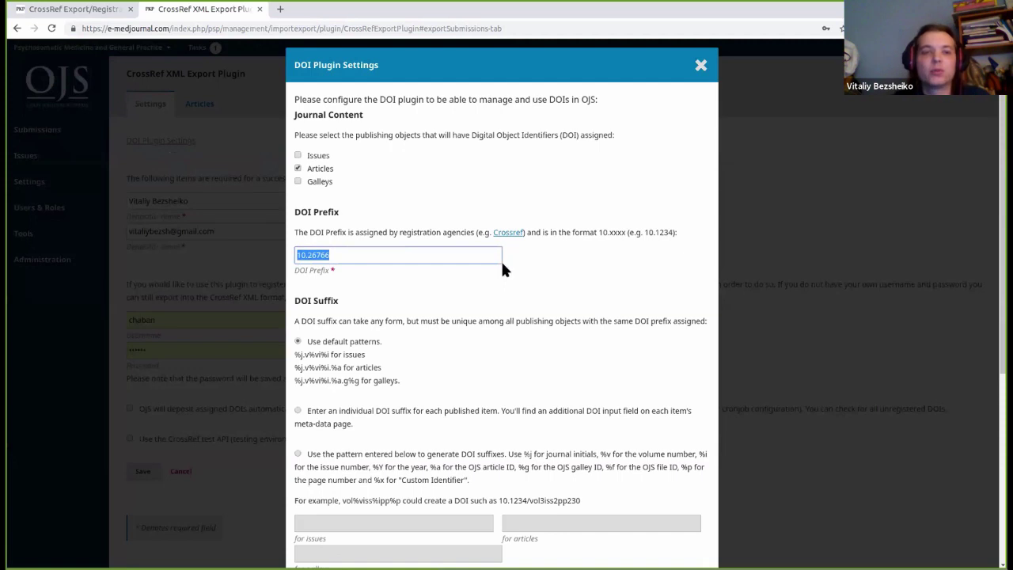
click(371, 254)
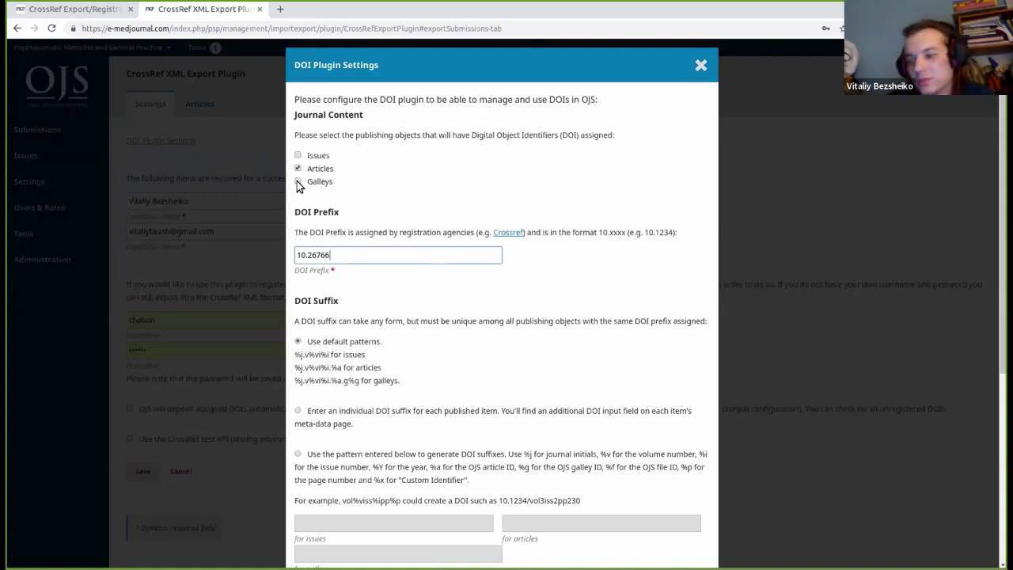
Step: Review the DOI suffix patterns and the Reassign DOIs and Assign DOIs options, and close the DOI Plugin Settings without saving
scroll(385, 309, down, 1)
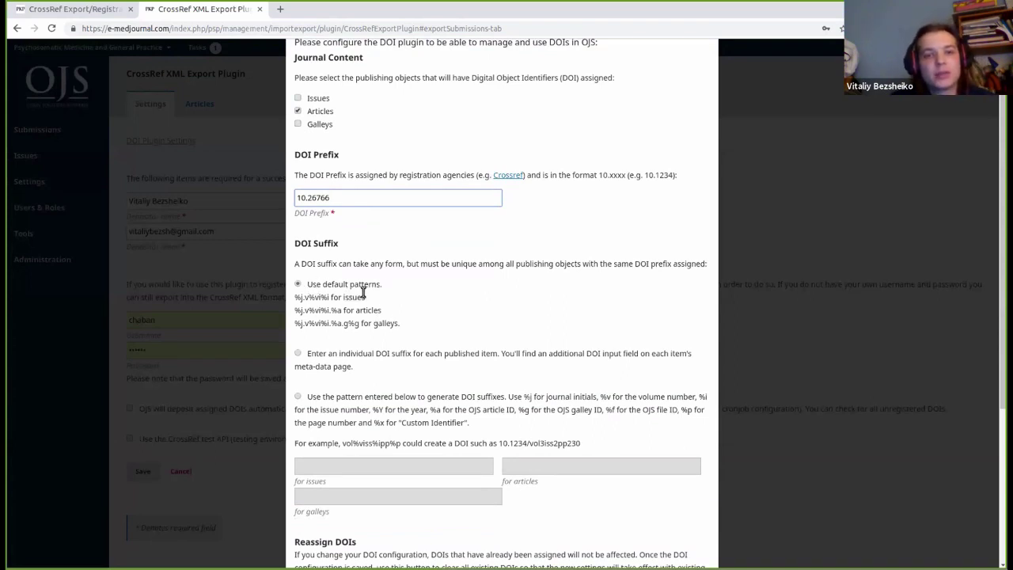
scroll(307, 289, down, 1)
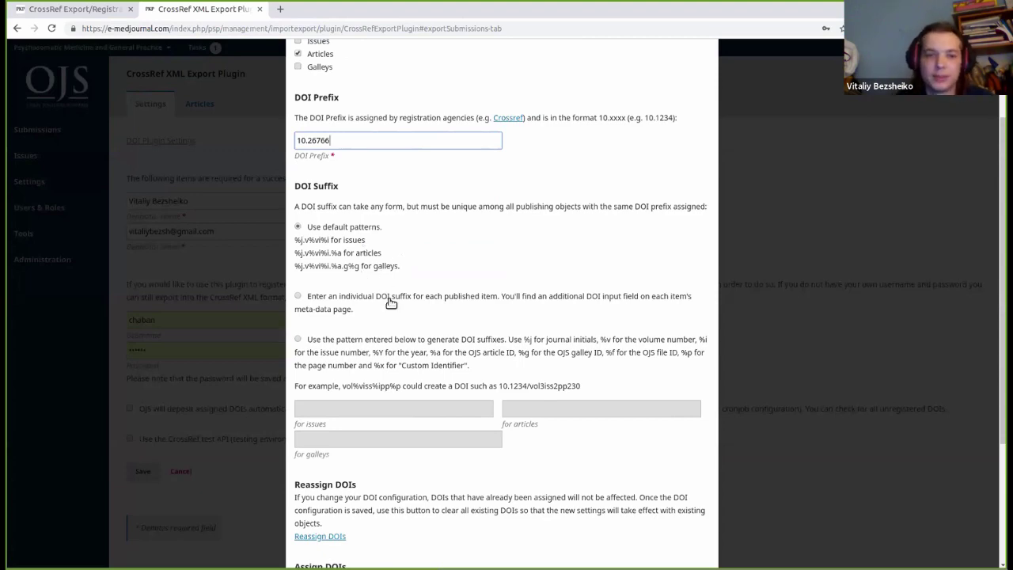
scroll(387, 305, down, 2)
scroll(387, 312, up, 2)
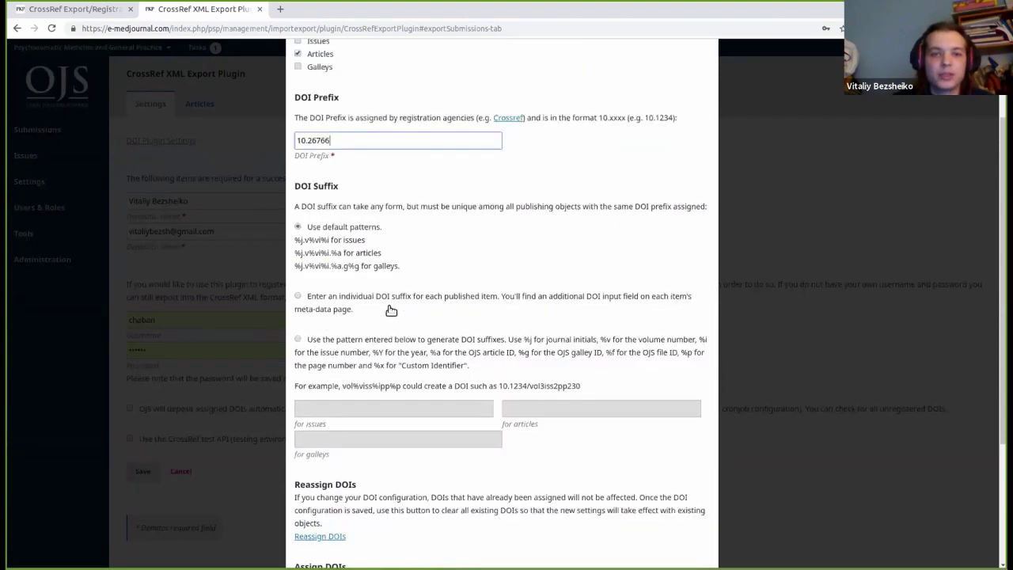
scroll(391, 310, down, 1)
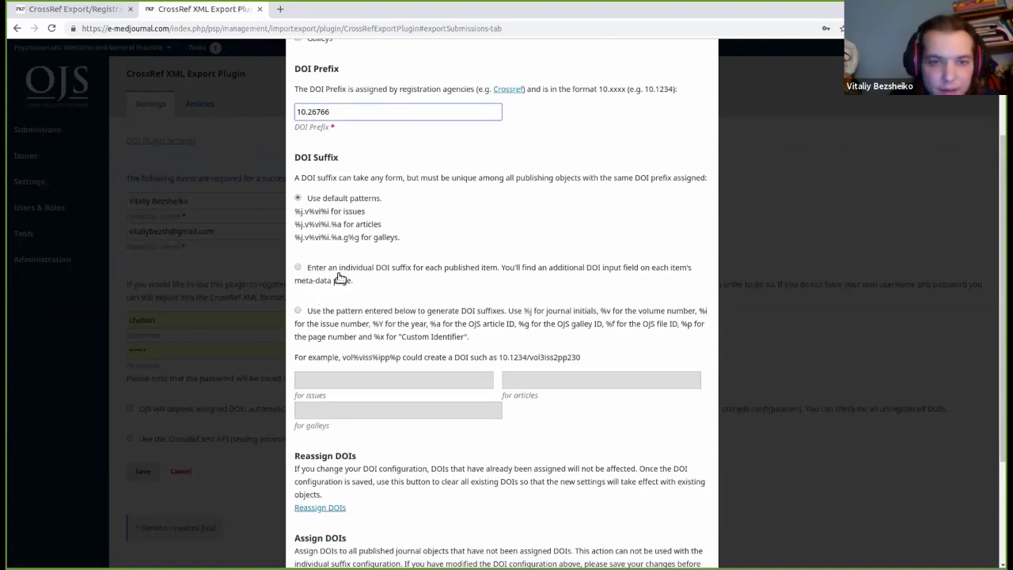
scroll(348, 265, down, 3)
scroll(372, 258, down, 1)
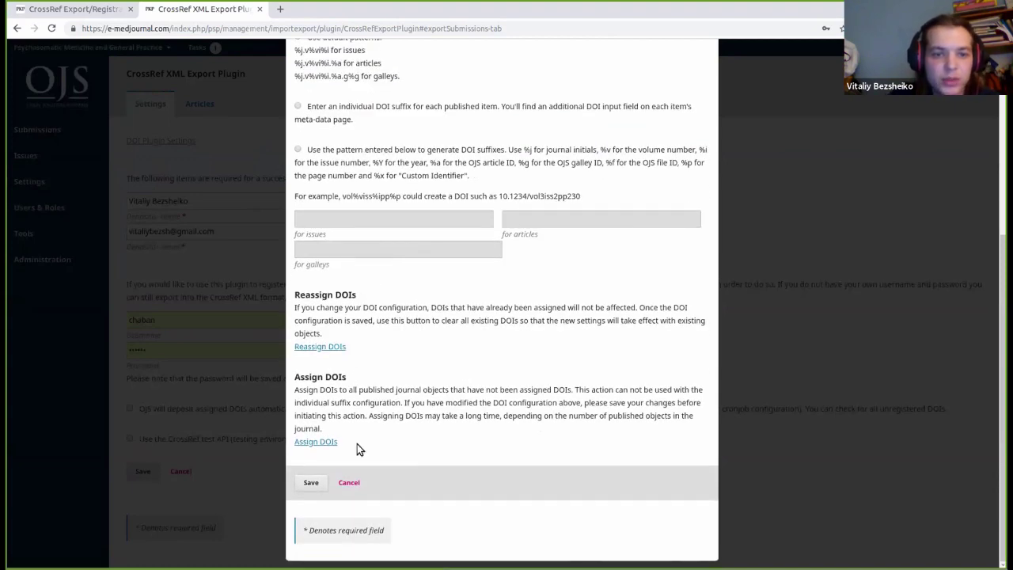
scroll(375, 421, up, 8)
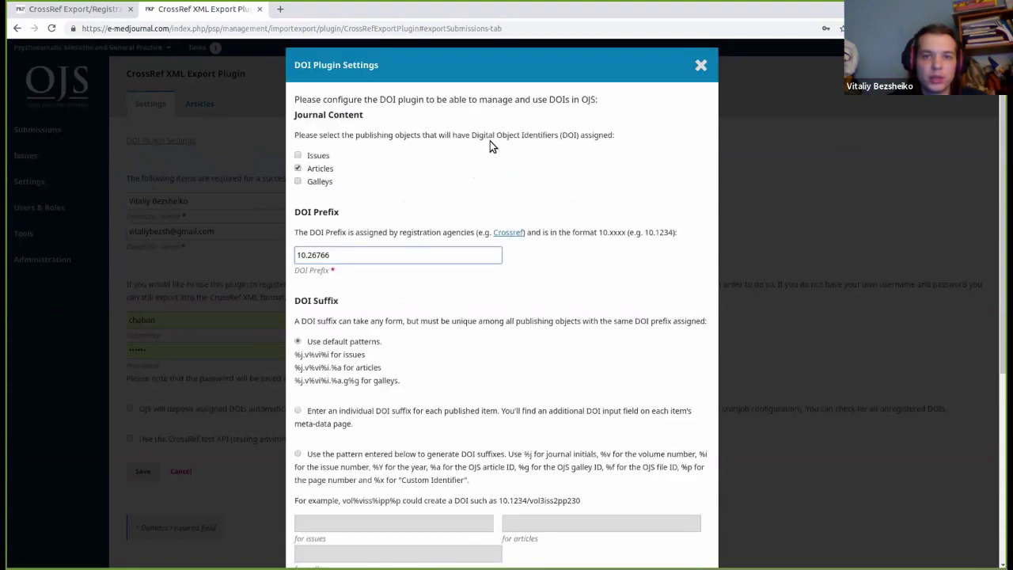
click(701, 65)
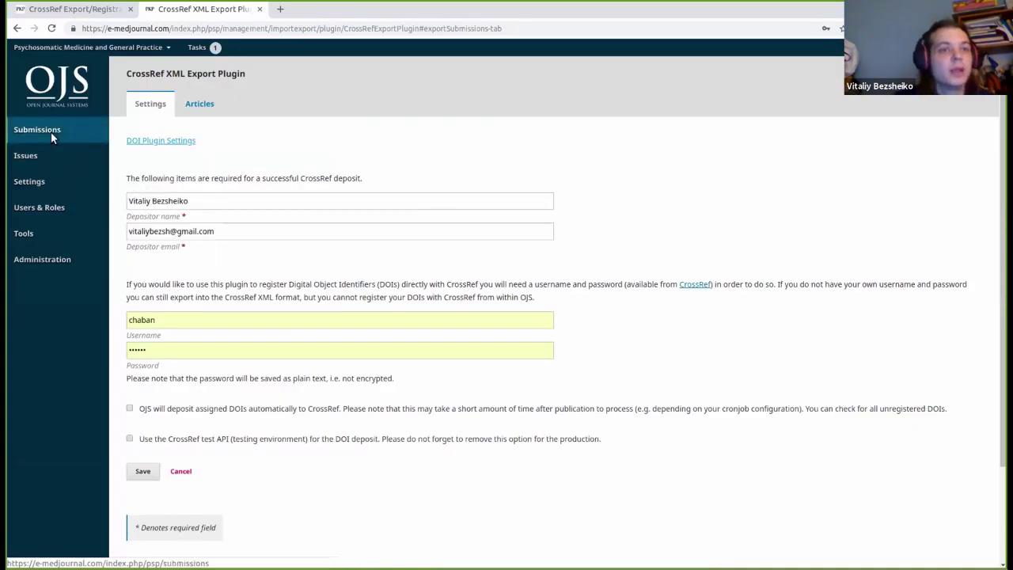
Step: Open the production workflow of the archived submission "Acupuncture in the treatment of stroke: Invitation to the discussion"
click(50, 133)
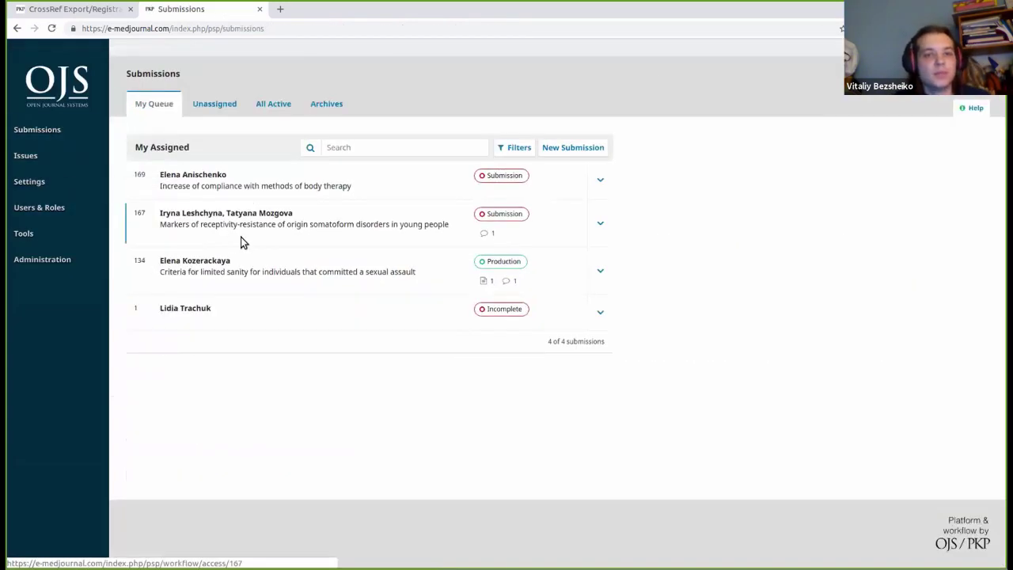
click(315, 106)
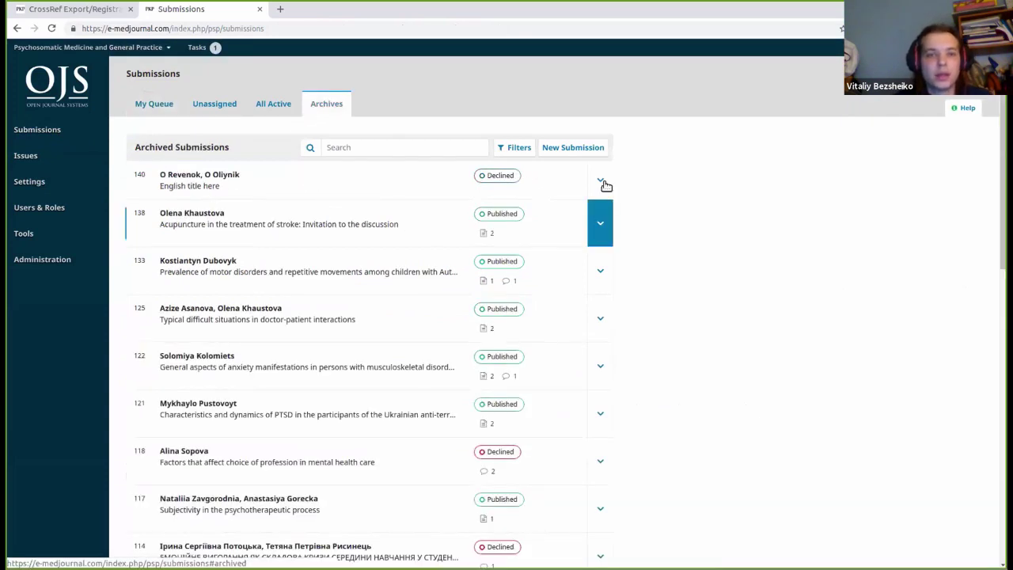
click(600, 223)
click(440, 324)
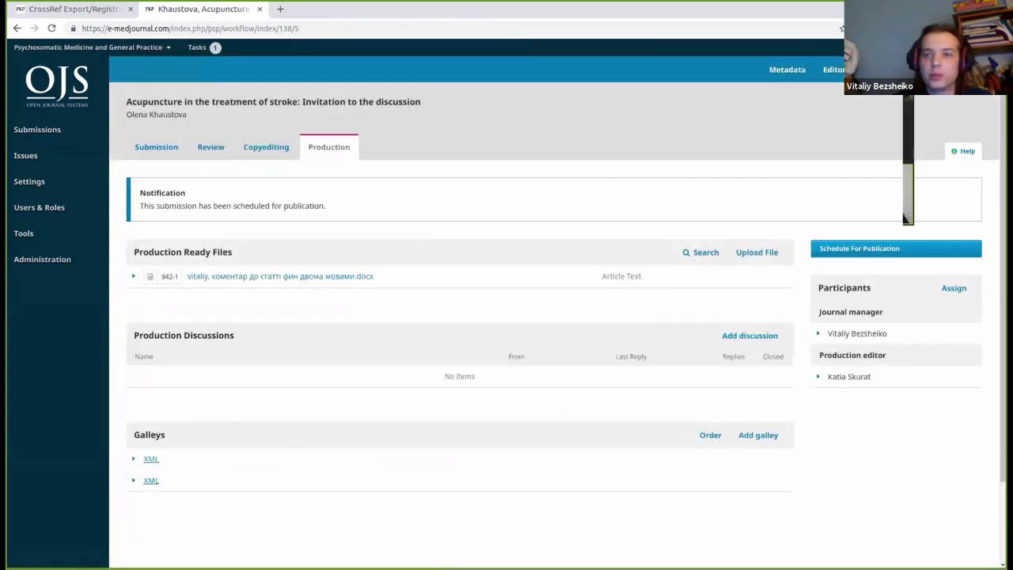
Step: Review the submission's publication scheduling details and save them with the issue Vol 3 No 3 (2018)
click(854, 247)
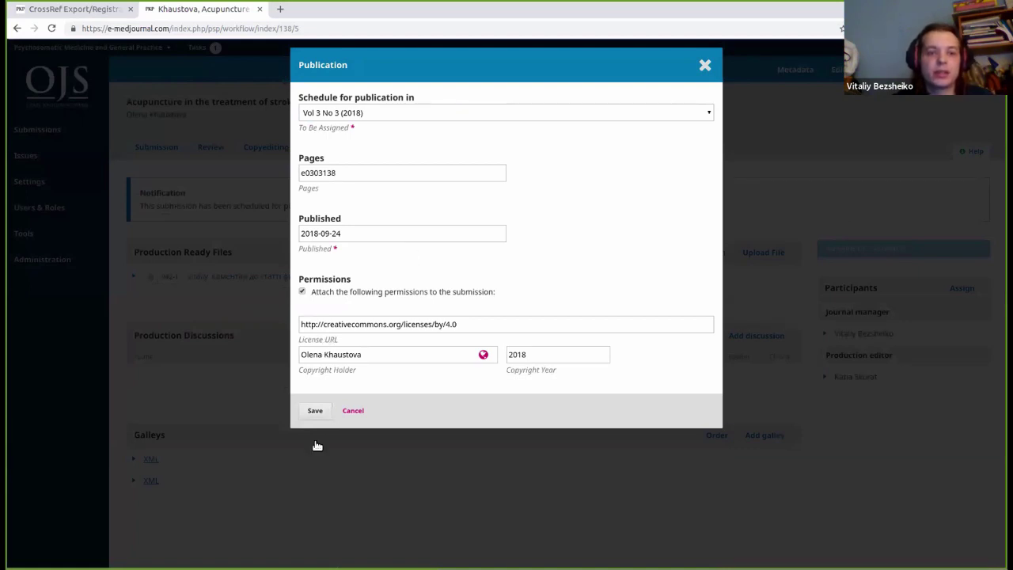
click(353, 410)
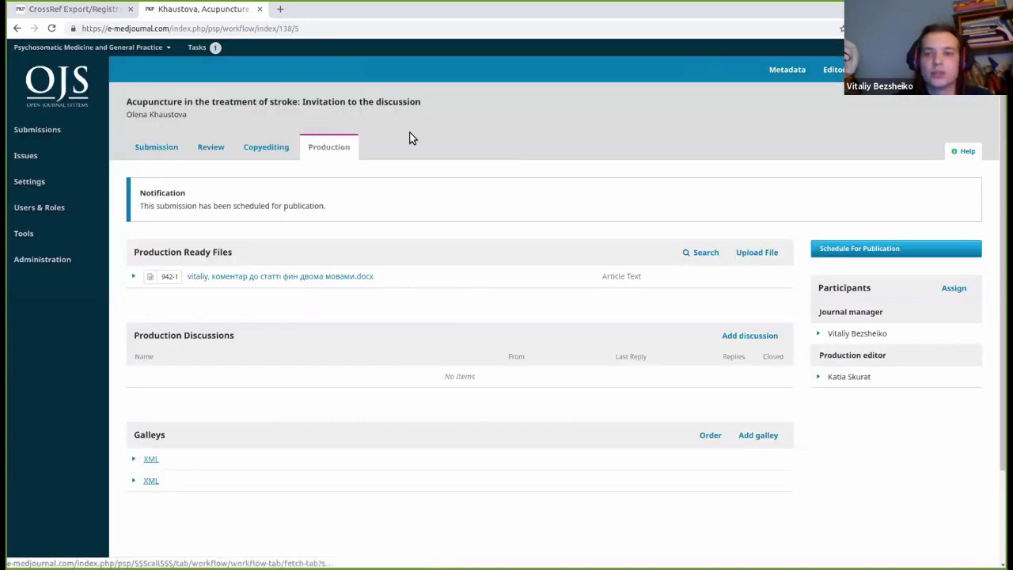
click(899, 252)
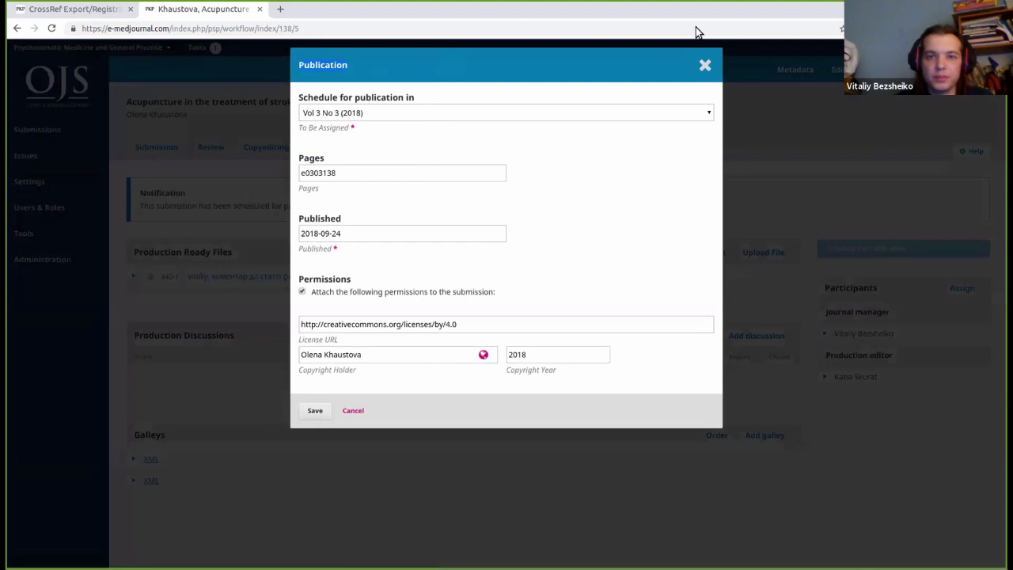
click(315, 412)
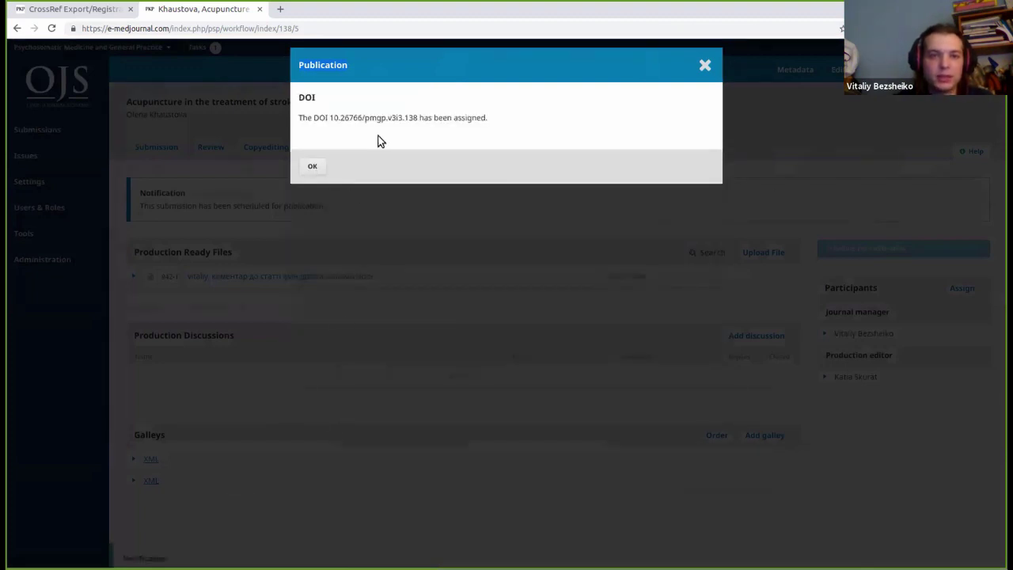
Step: Check the DOI assigned to the submission in the Publication dialog and dismiss the dialog
drag(299, 118, 360, 126)
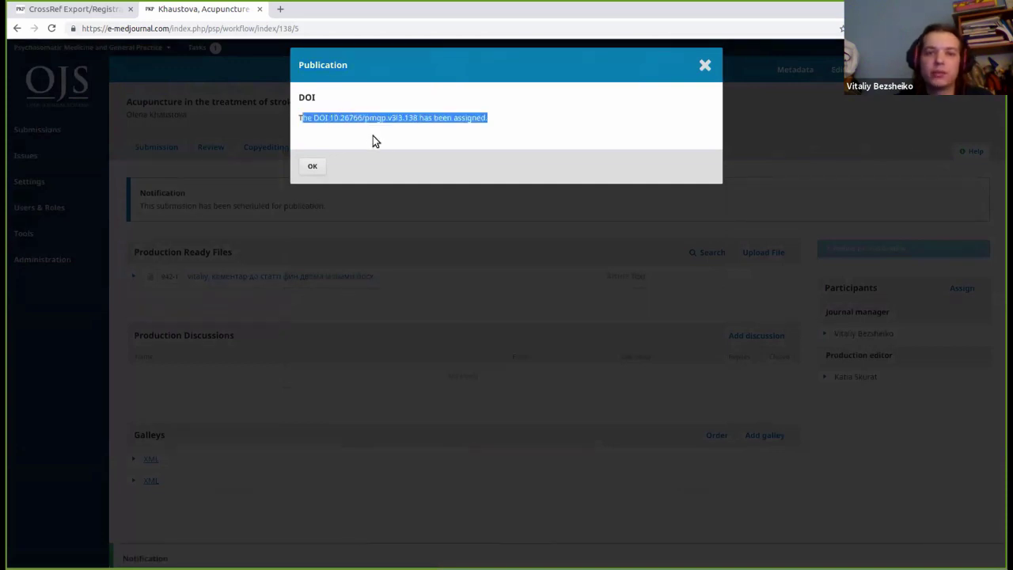
click(383, 136)
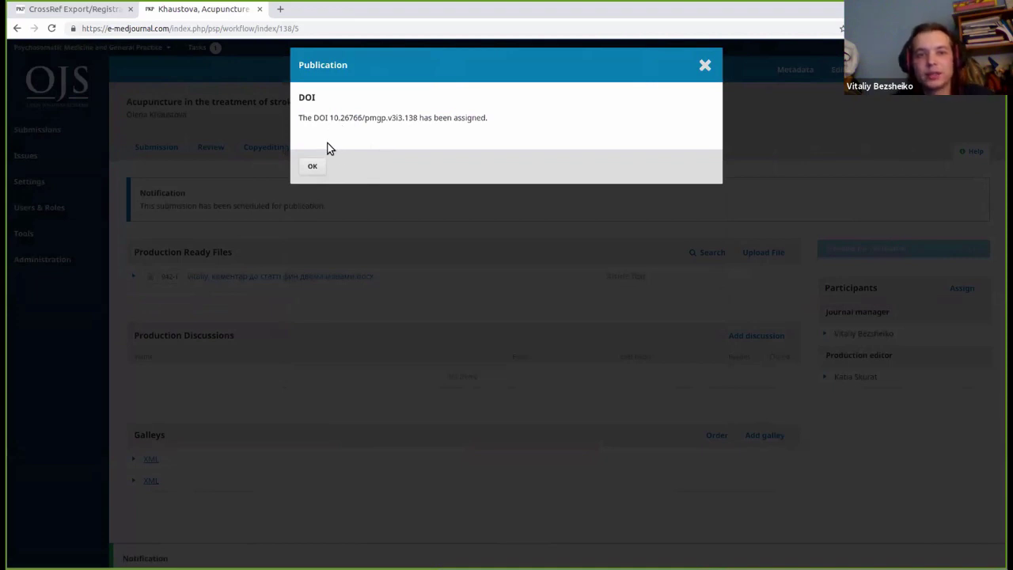
drag(331, 117, 417, 116)
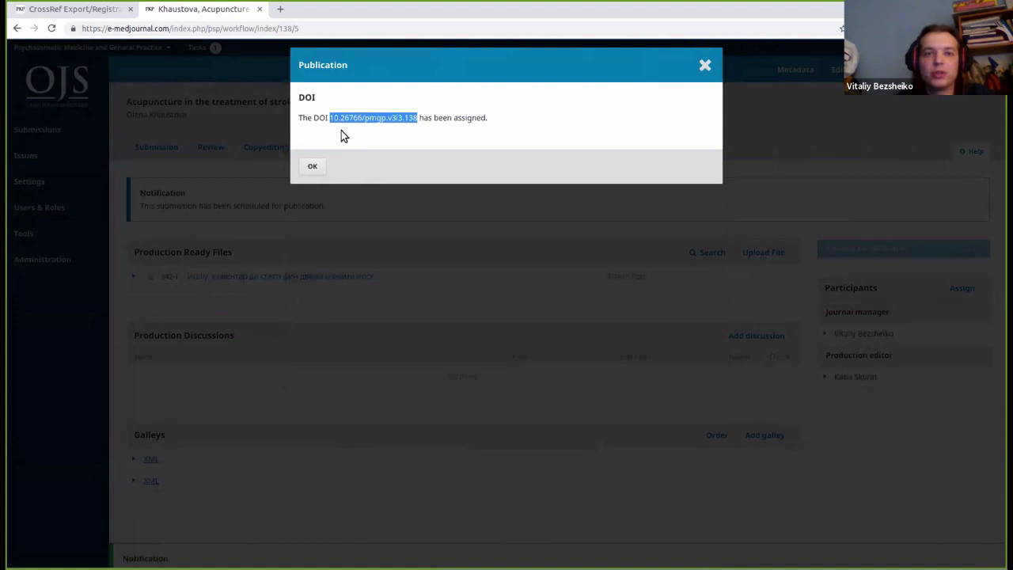
click(314, 167)
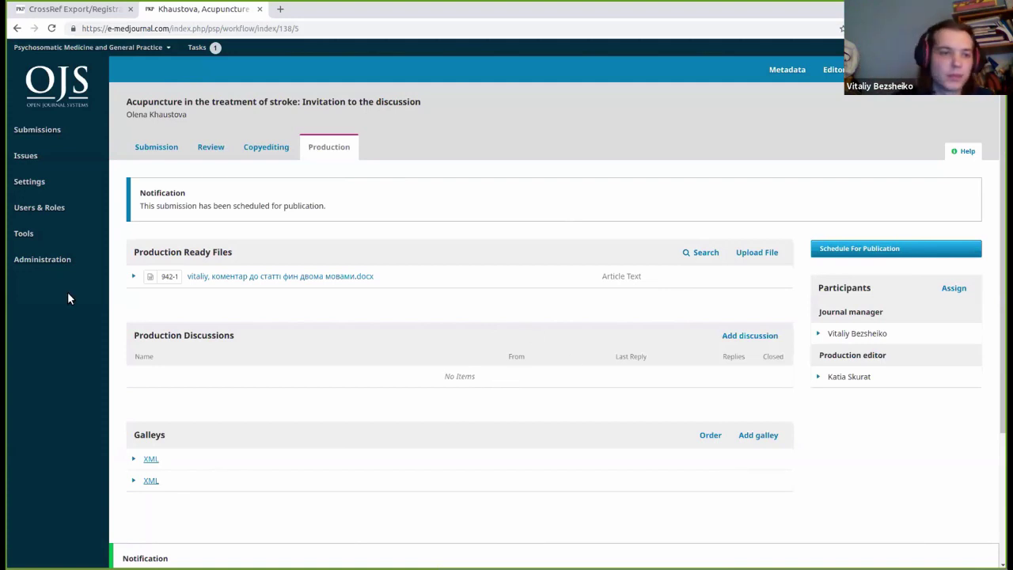
Step: Switch to the OJS 2.4.8-3 site and open the Journal Management page of Test Journal for Crossref Plugin through User Home
click(93, 10)
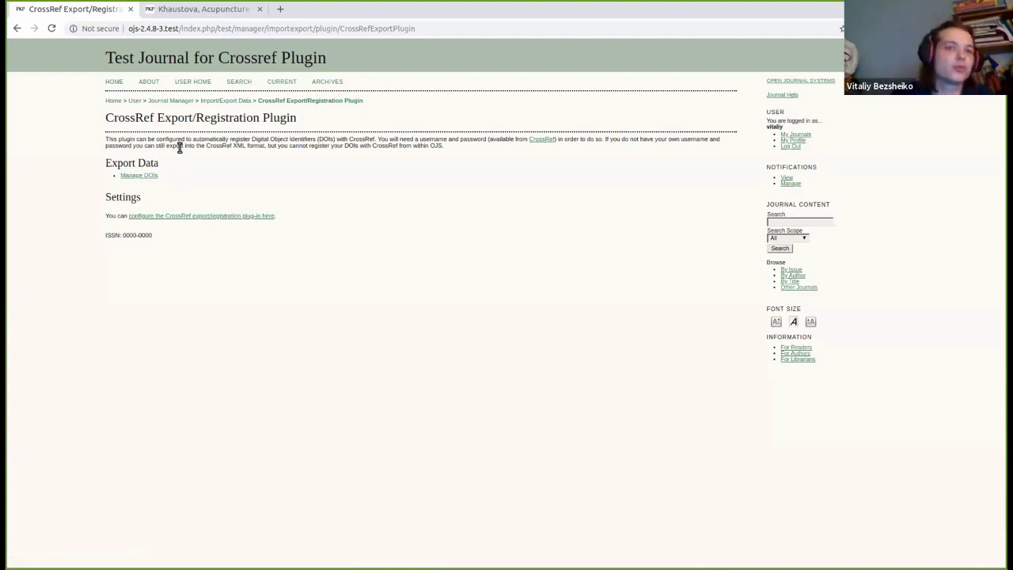
click(133, 103)
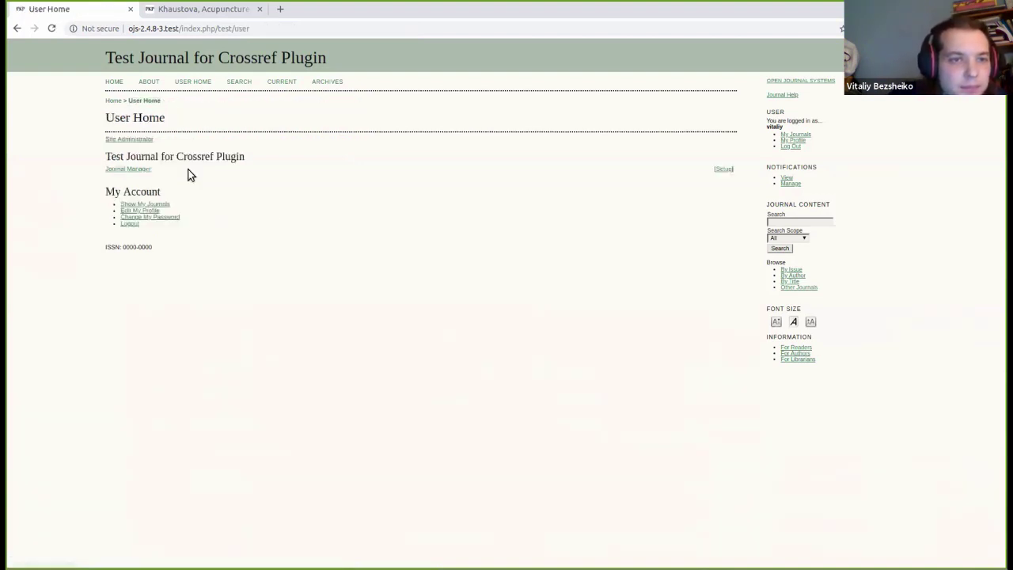
click(114, 102)
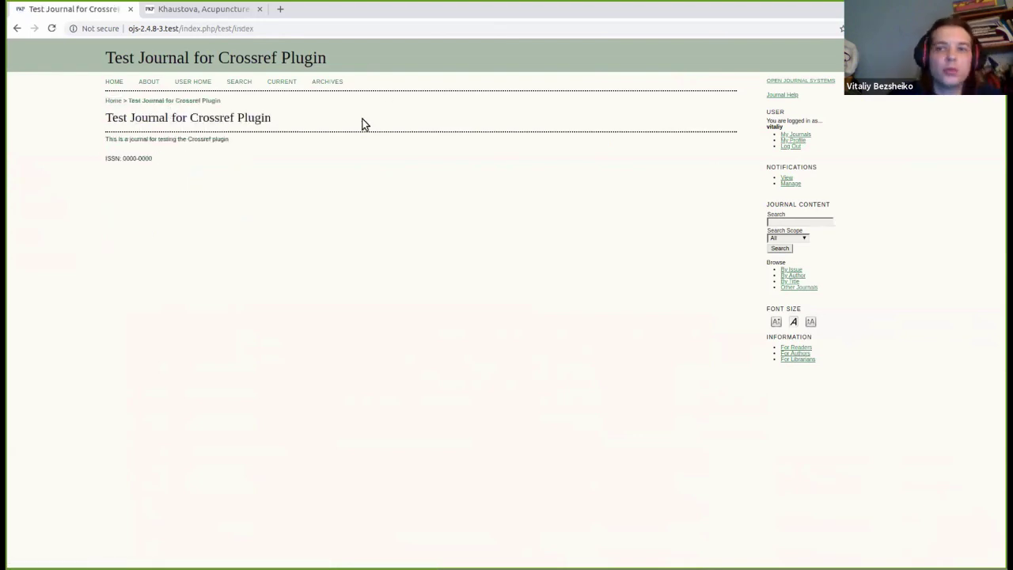
click(192, 82)
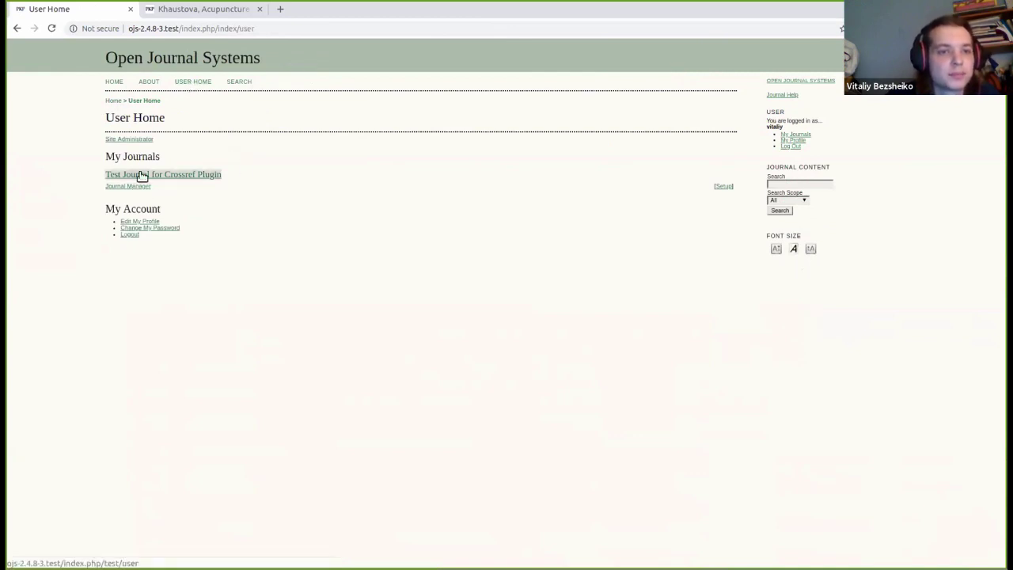
click(141, 176)
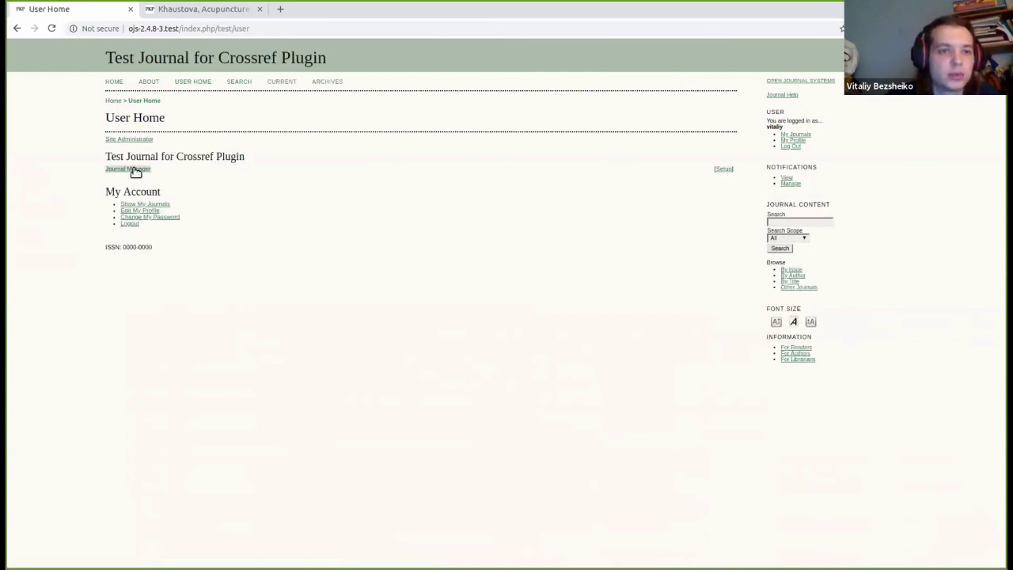
click(135, 169)
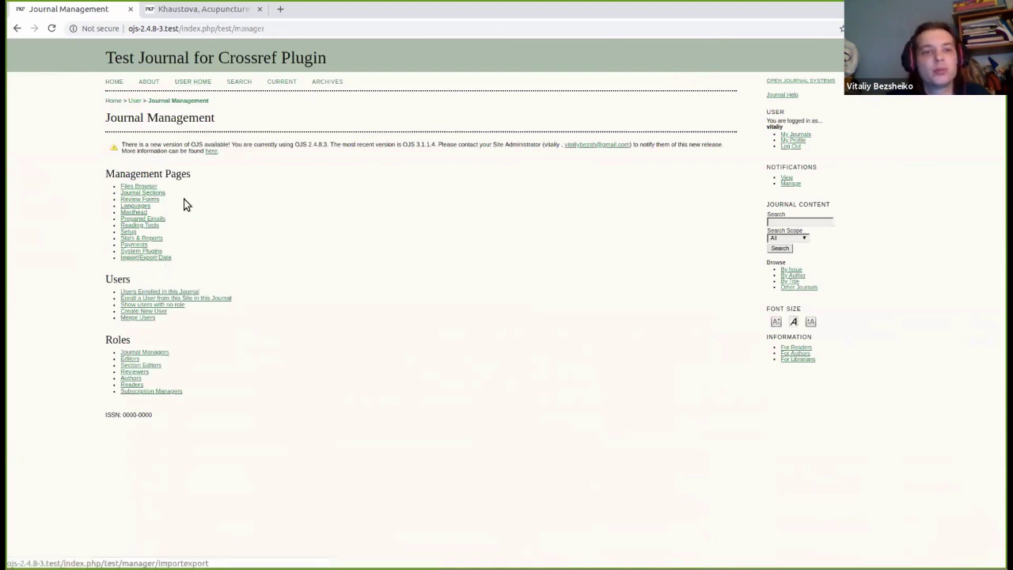
drag(98, 169, 149, 173)
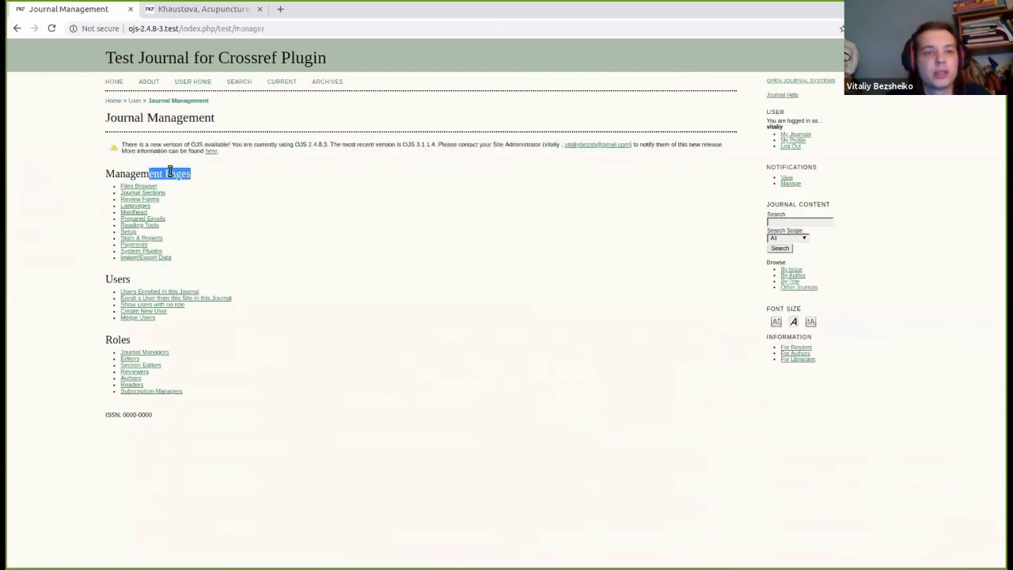
Step: Open the CrossRef Export/Registration Plugin's settings from Import/Export Data and examine the depositor and account credential fields without changing them
click(160, 257)
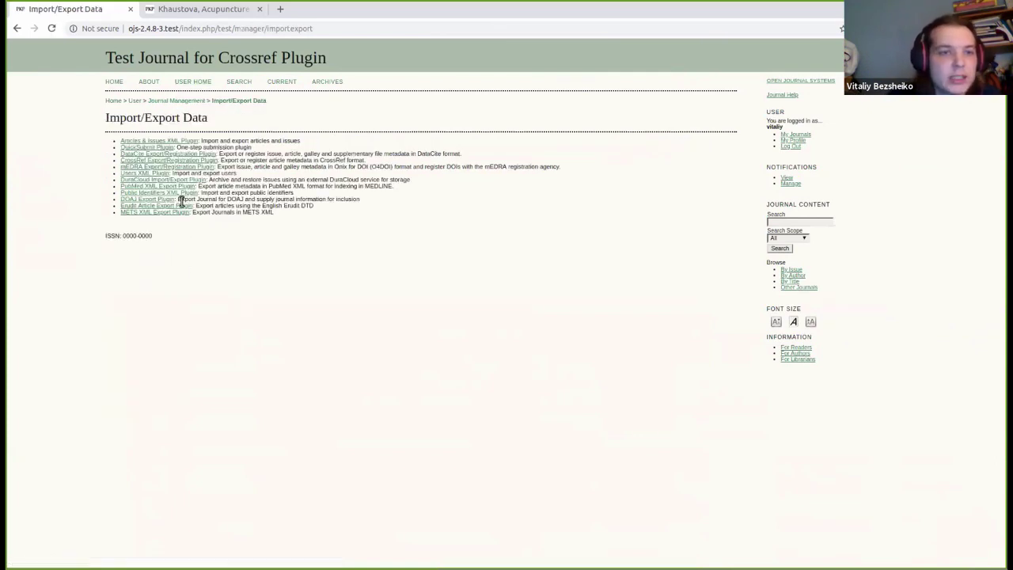
click(163, 162)
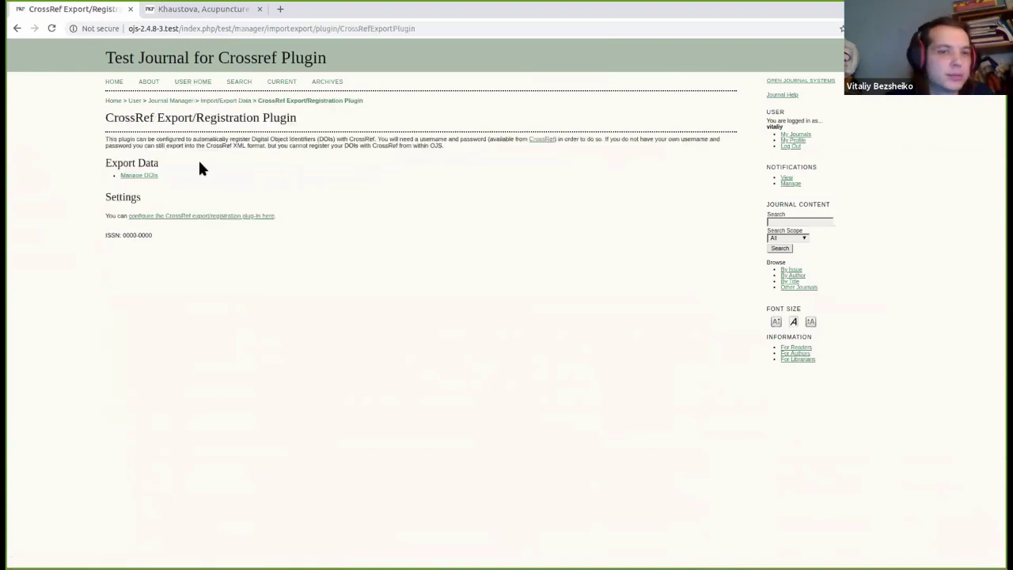
click(212, 217)
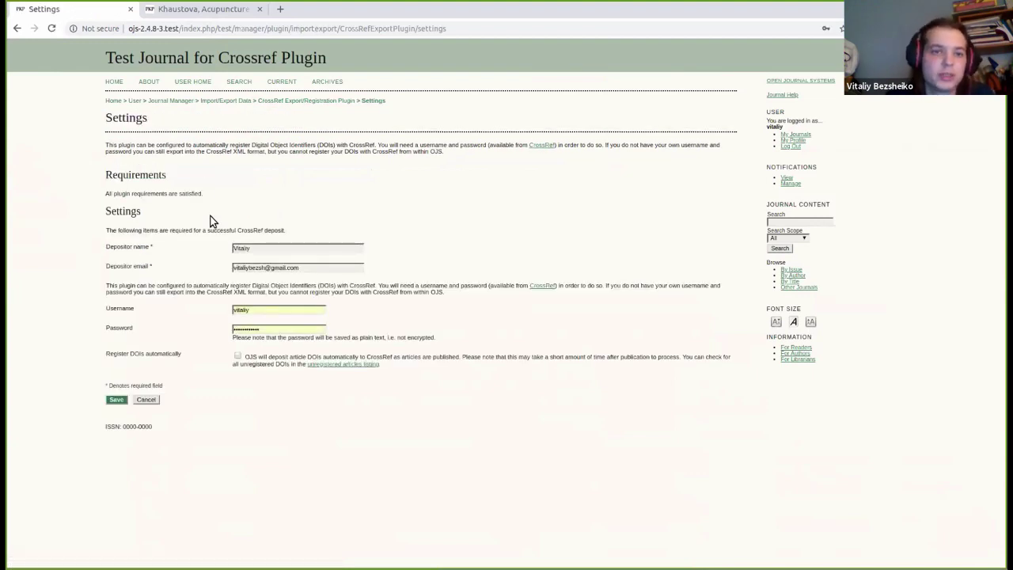
click(284, 314)
click(457, 254)
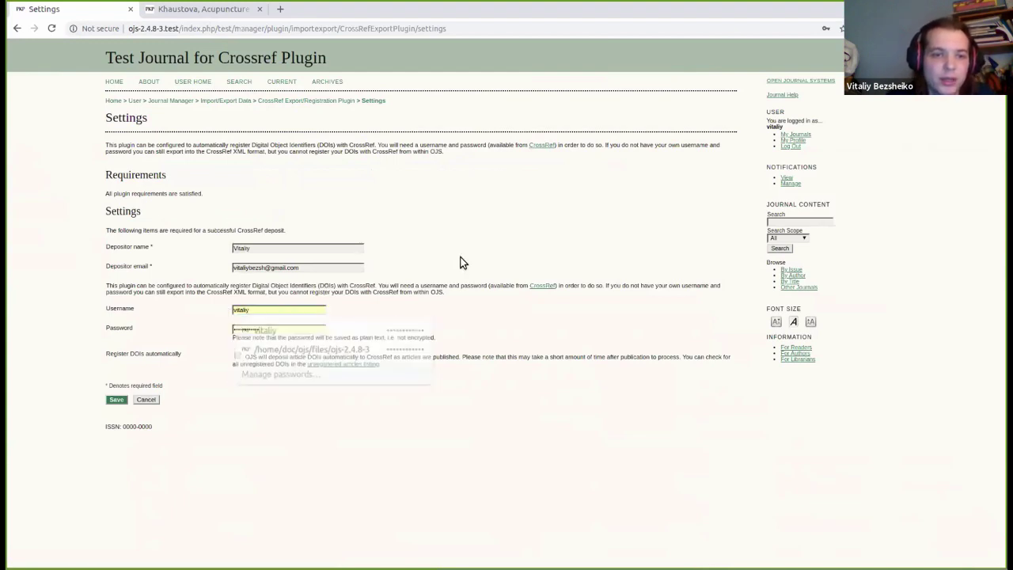